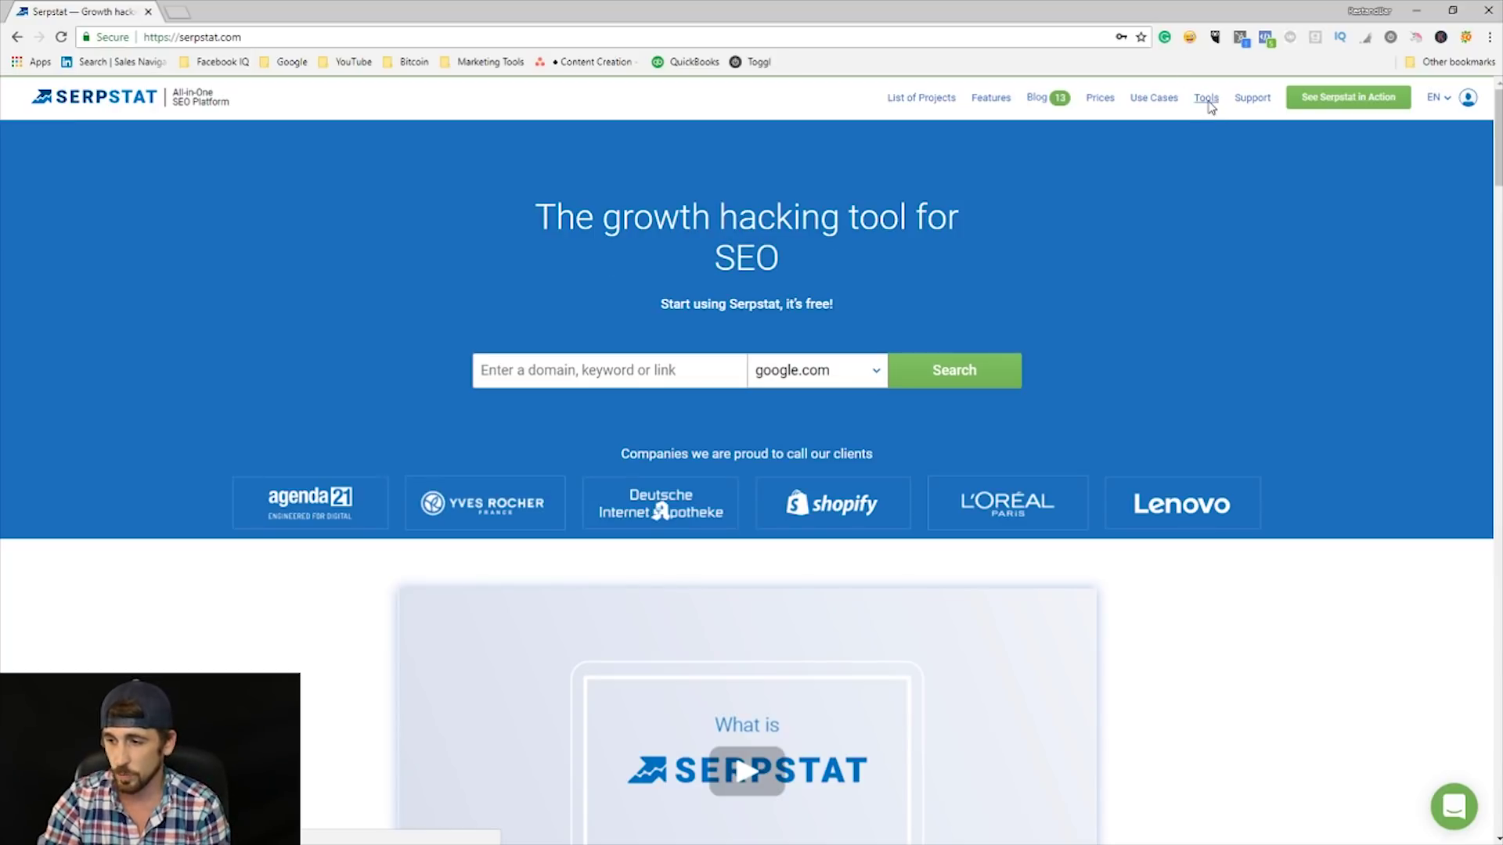
# Delete the existing 'test' project from the Serpstat project list
pyautogui.click(1208, 101)
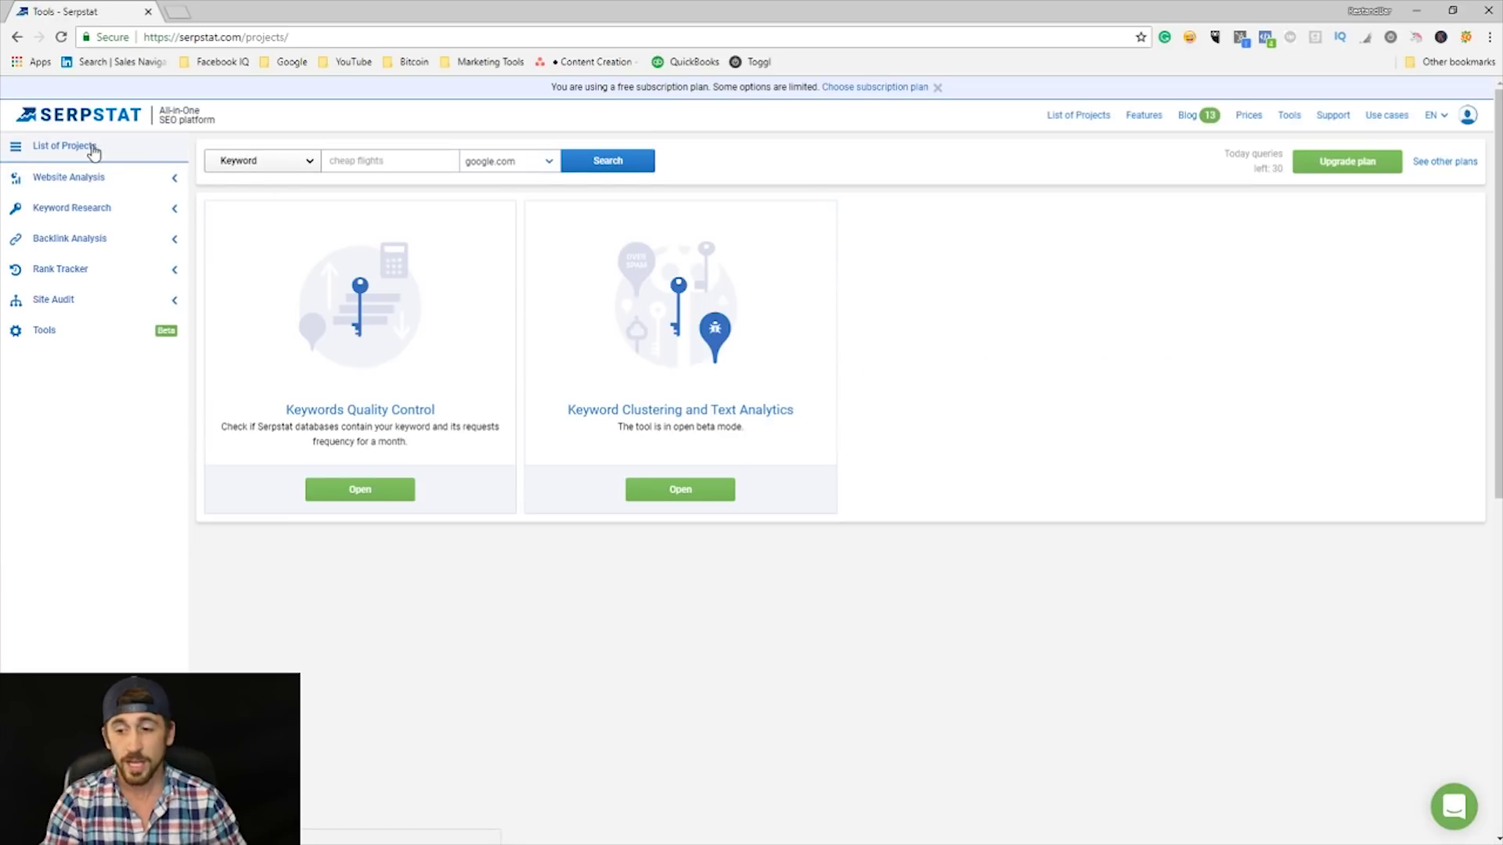
pyautogui.click(92, 147)
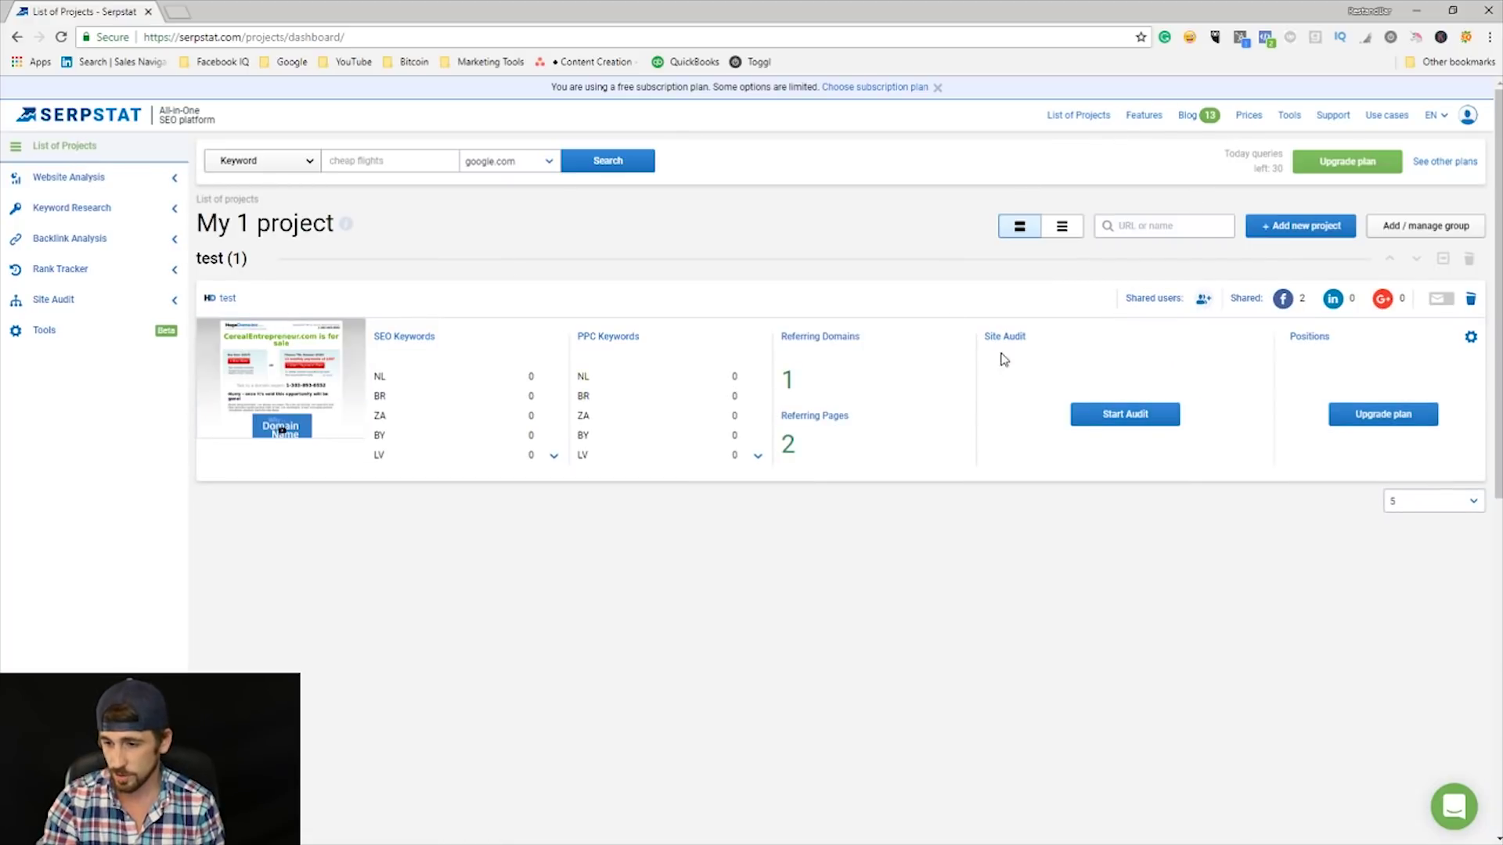
pyautogui.click(1471, 299)
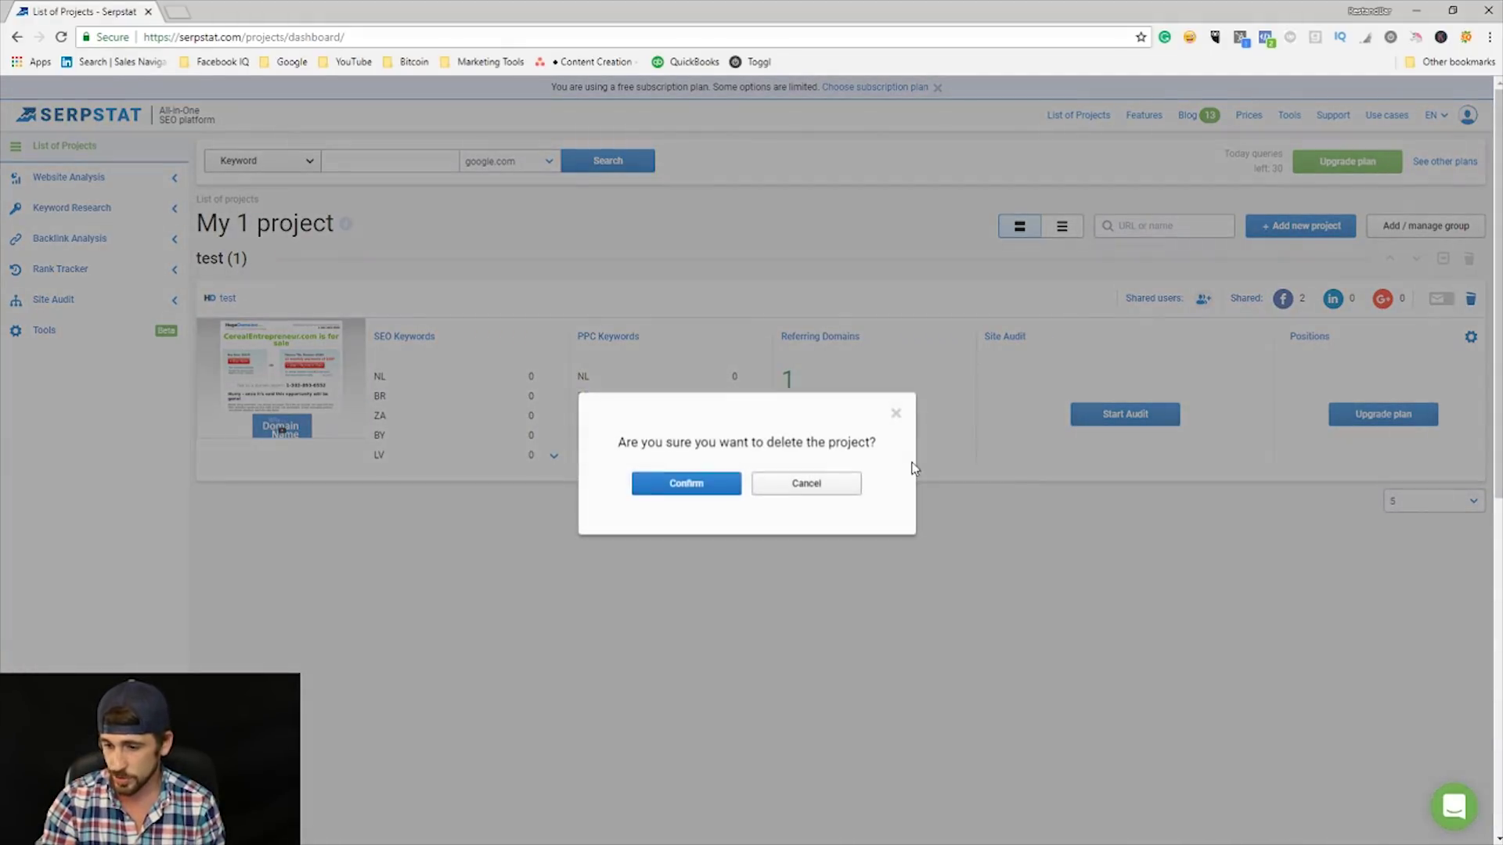
pyautogui.click(687, 480)
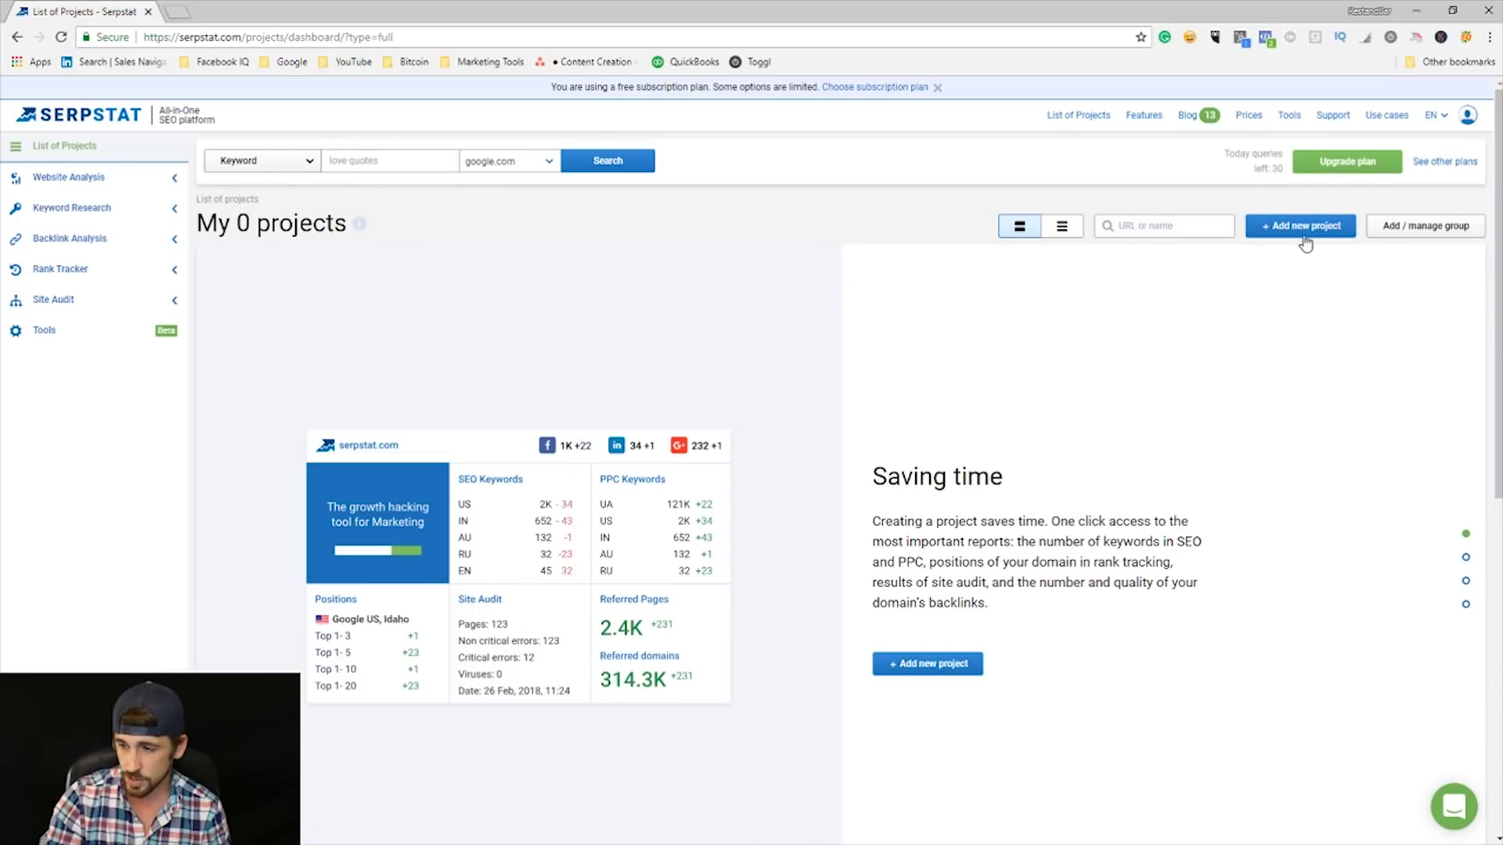
# Fill a new project form with domain cerealentrepreneur.academy, name 'CEA - Keywords', group 'CEA Internal'
pyautogui.click(1306, 229)
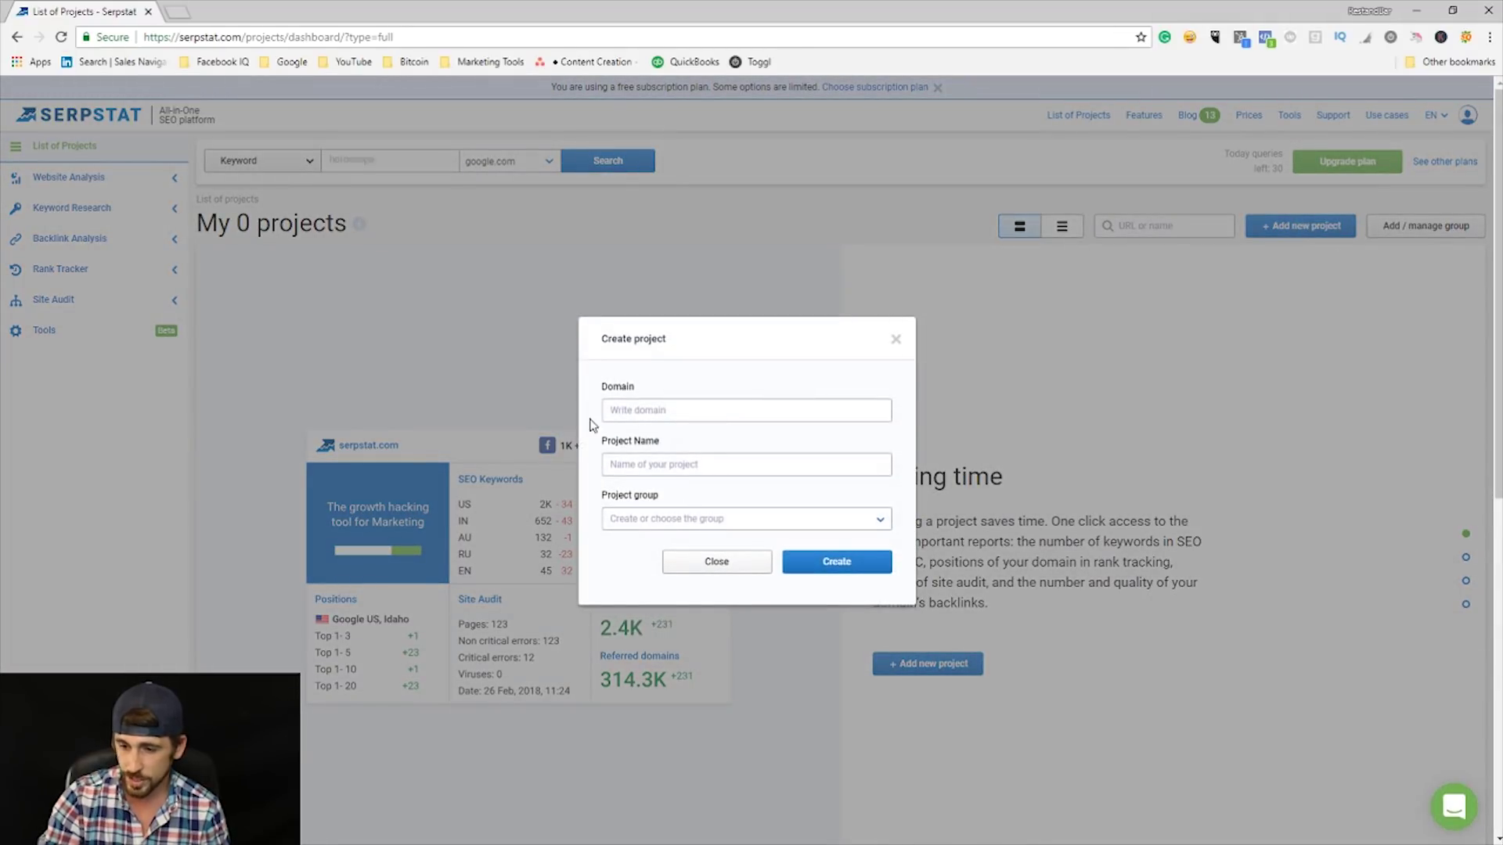
pyautogui.click(646, 412)
pyautogui.write('cereal')
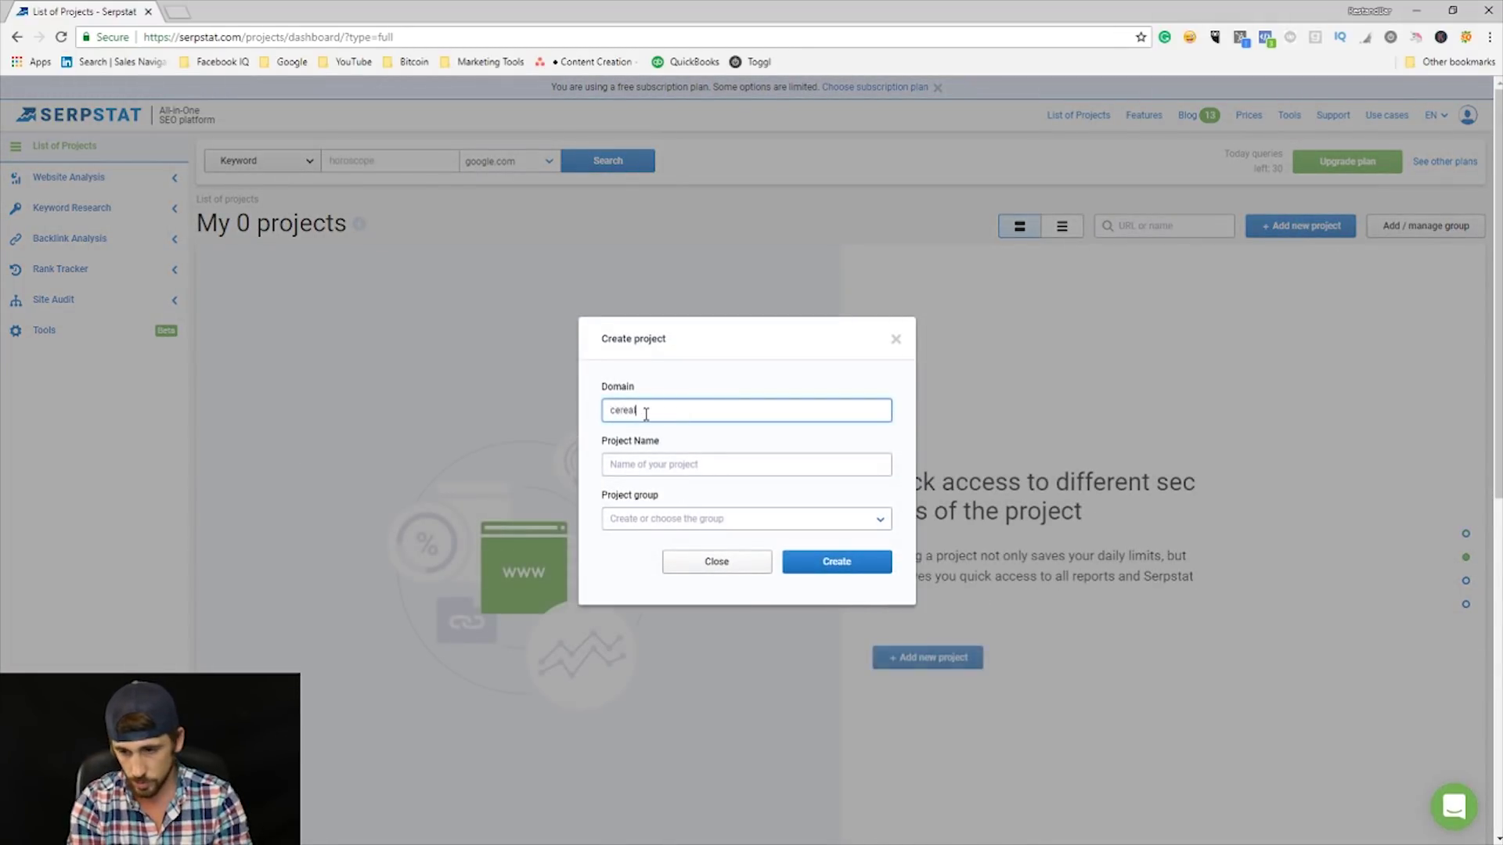
pyautogui.write('erepreneur a')
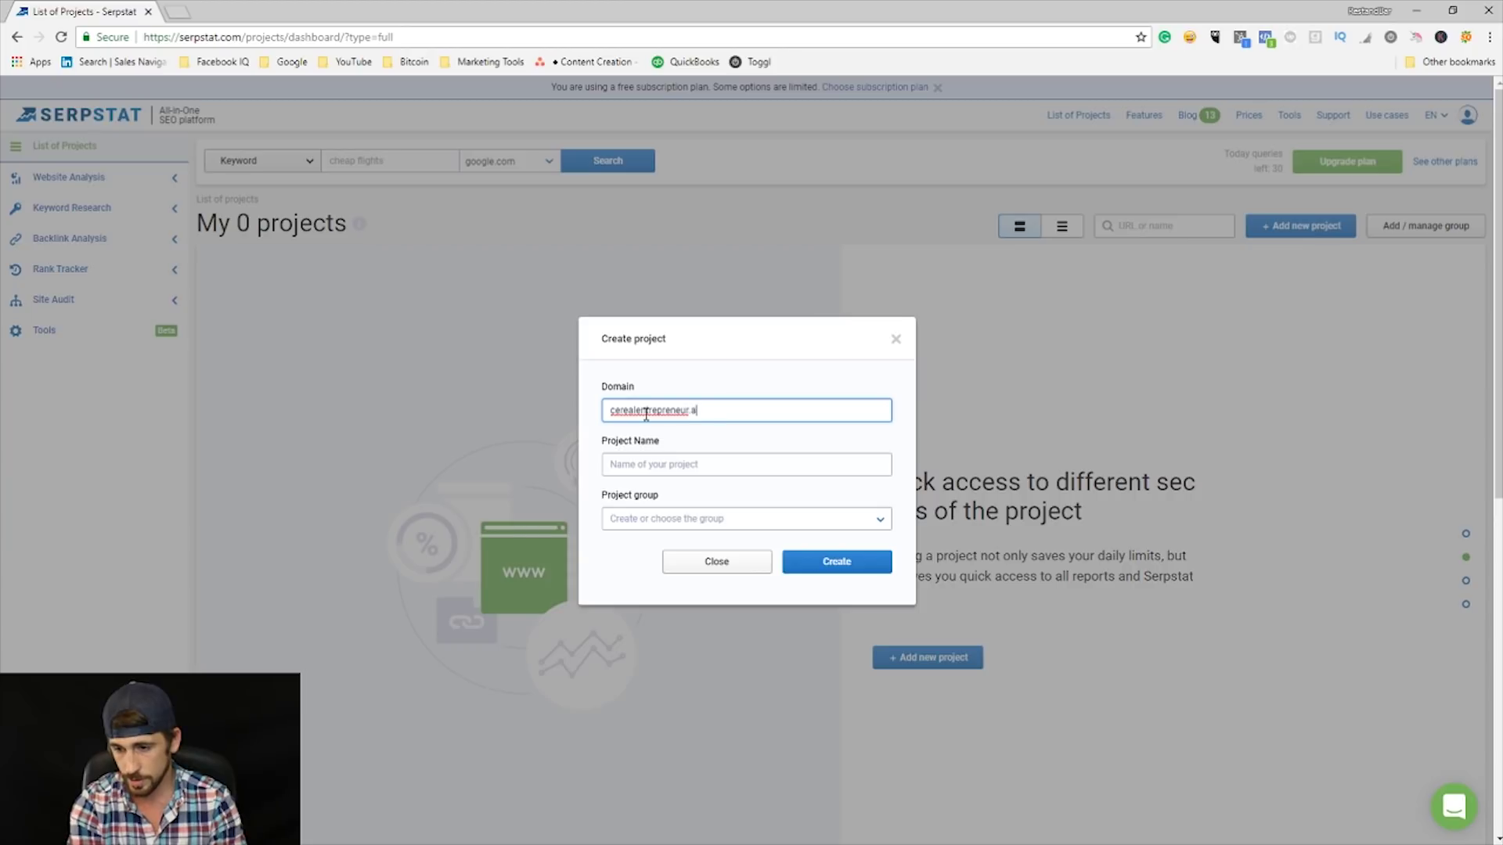
pyautogui.write('cademy')
pyautogui.press('Tab')
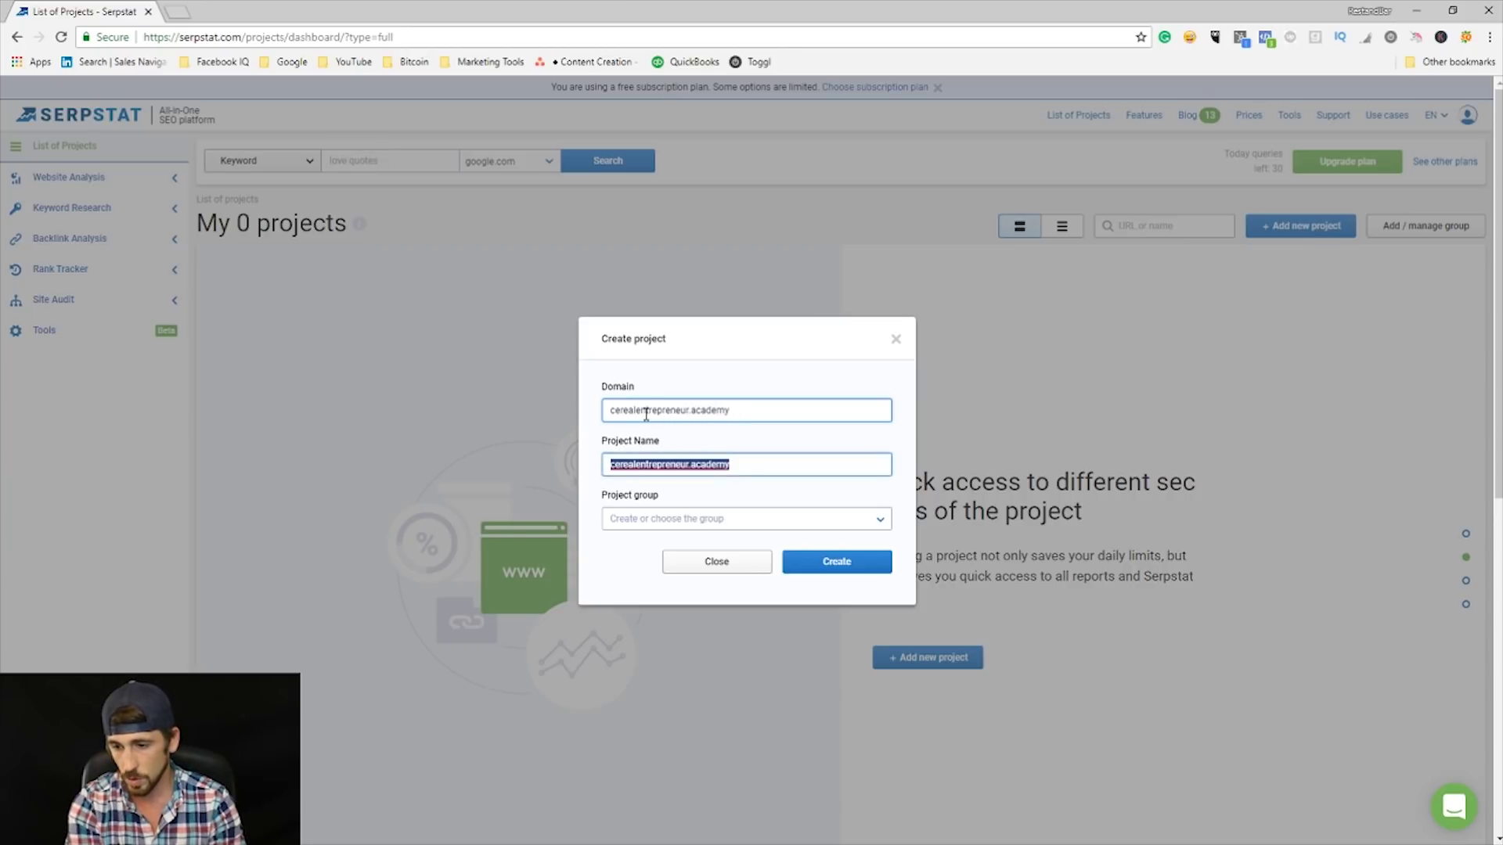
pyautogui.write('CEA')
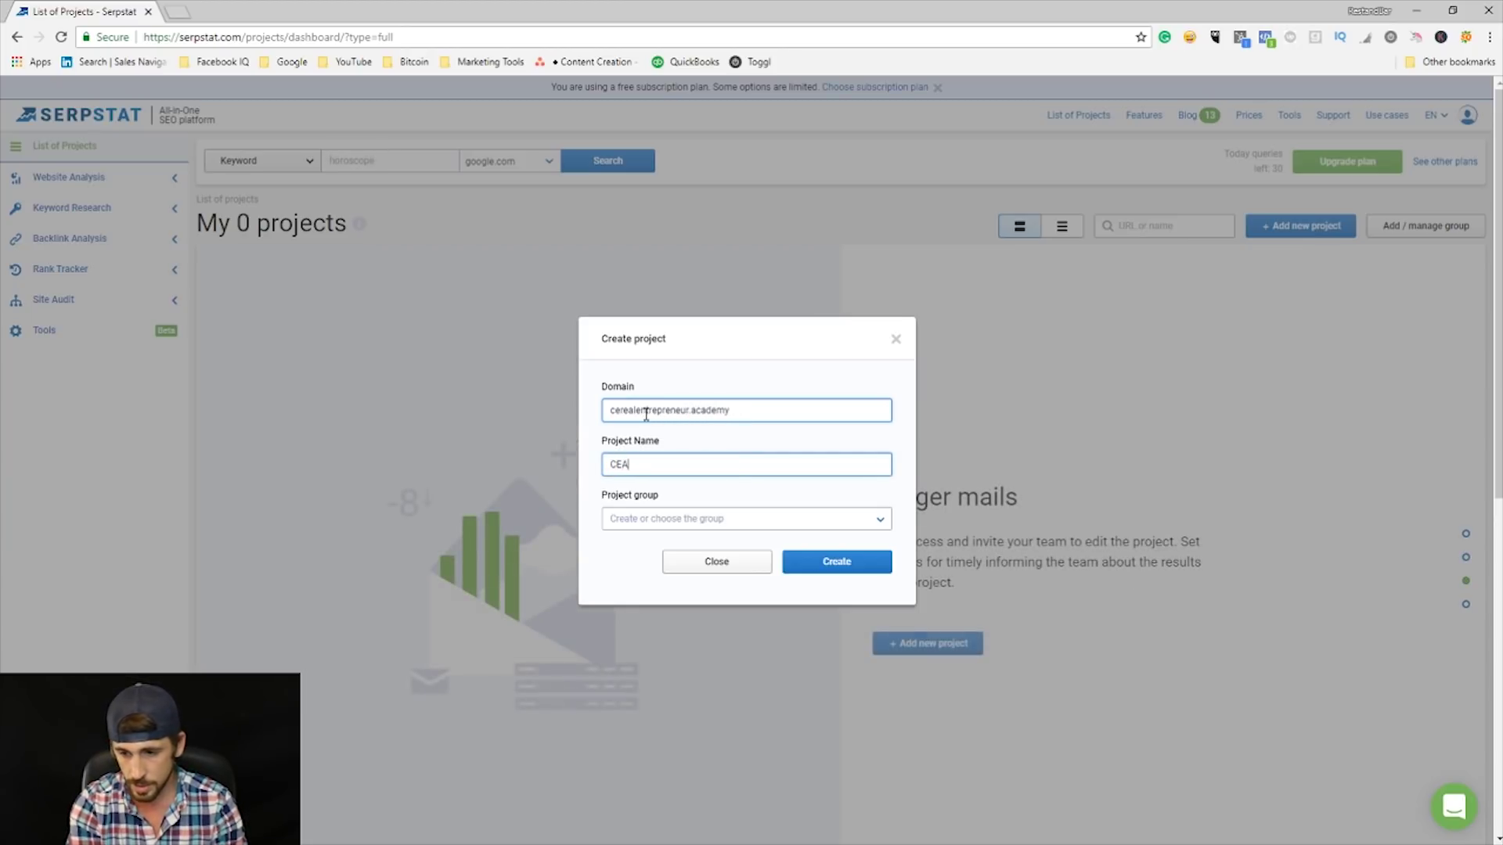
pyautogui.write(' - W')
pyautogui.press('BackSpace')
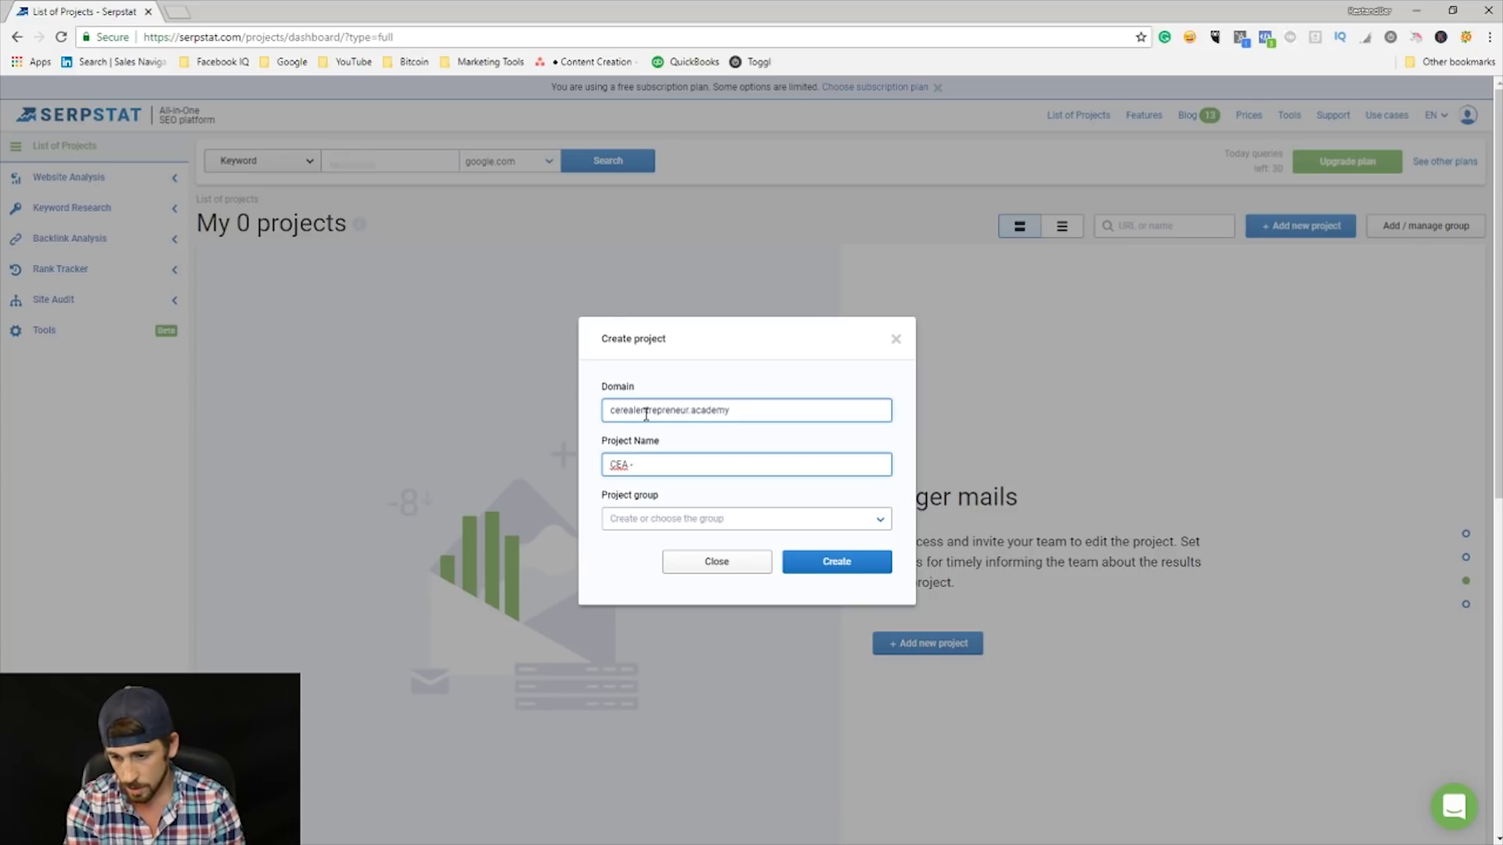
pyautogui.write('Keywords')
pyautogui.press('Tab')
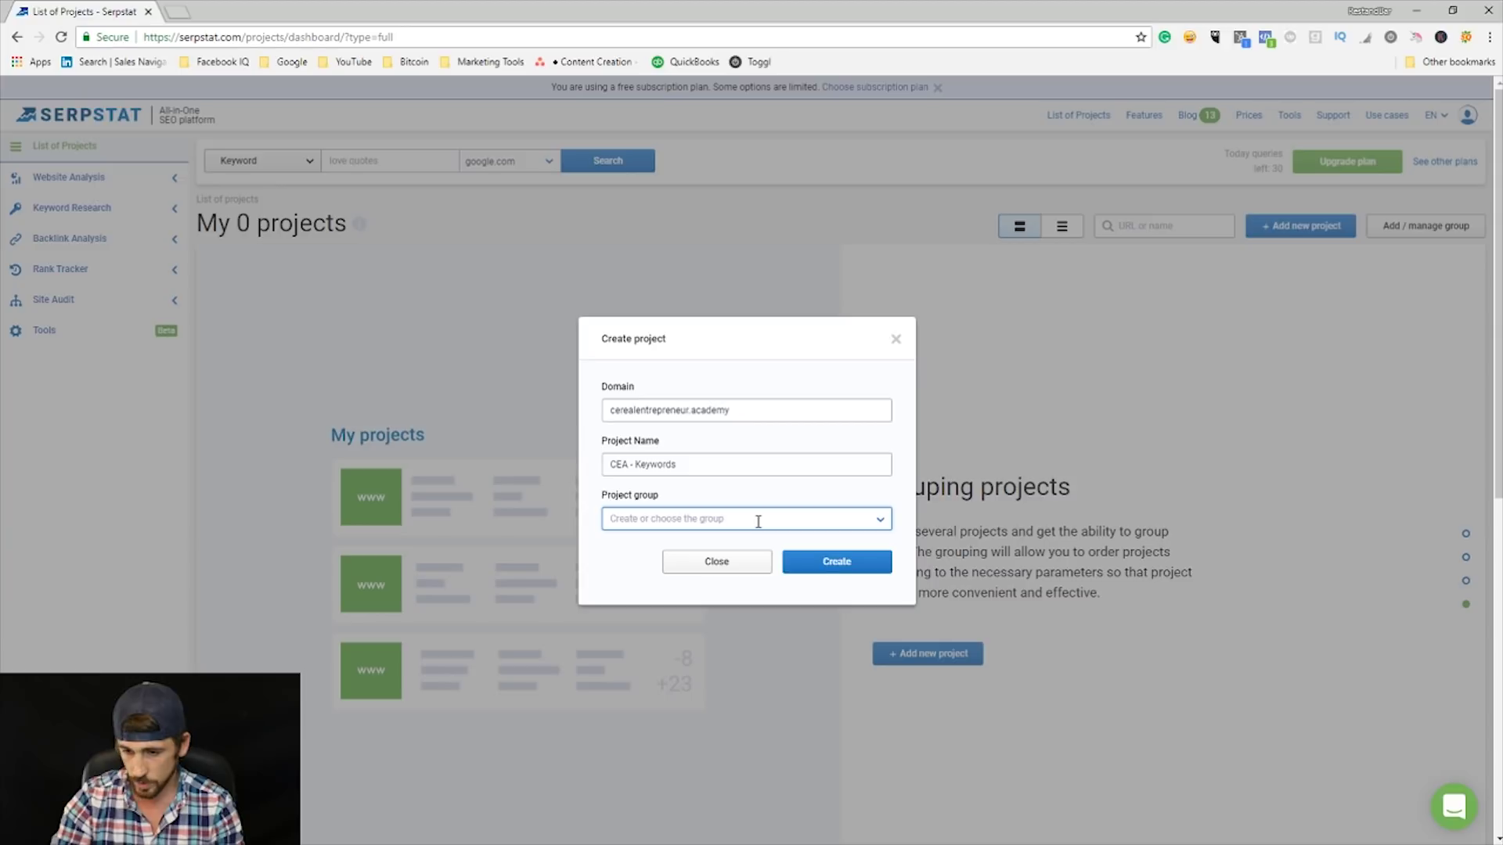
pyautogui.write('CE')
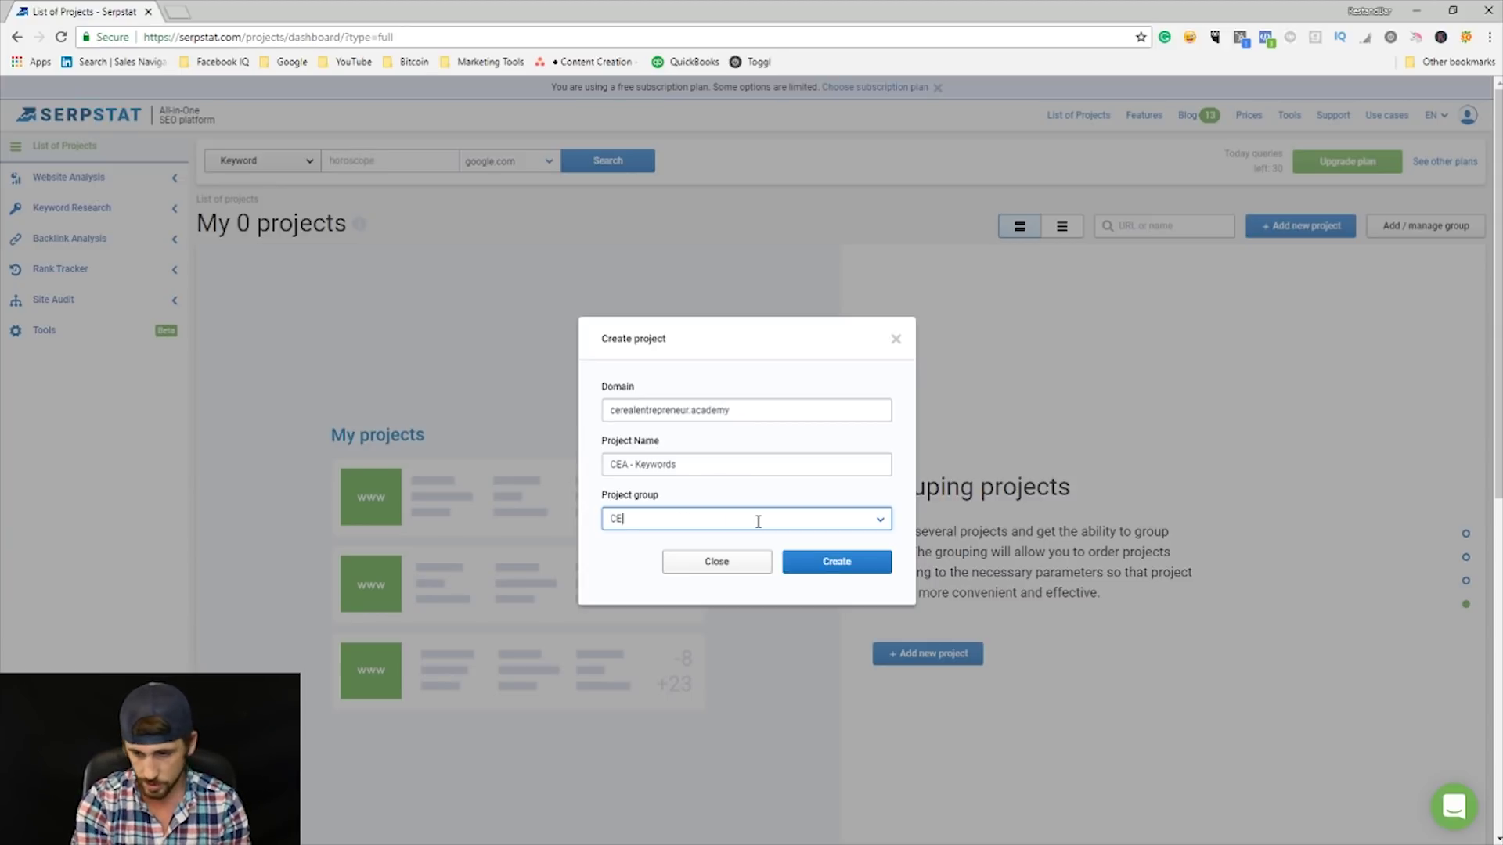
pyautogui.write('A Internal')
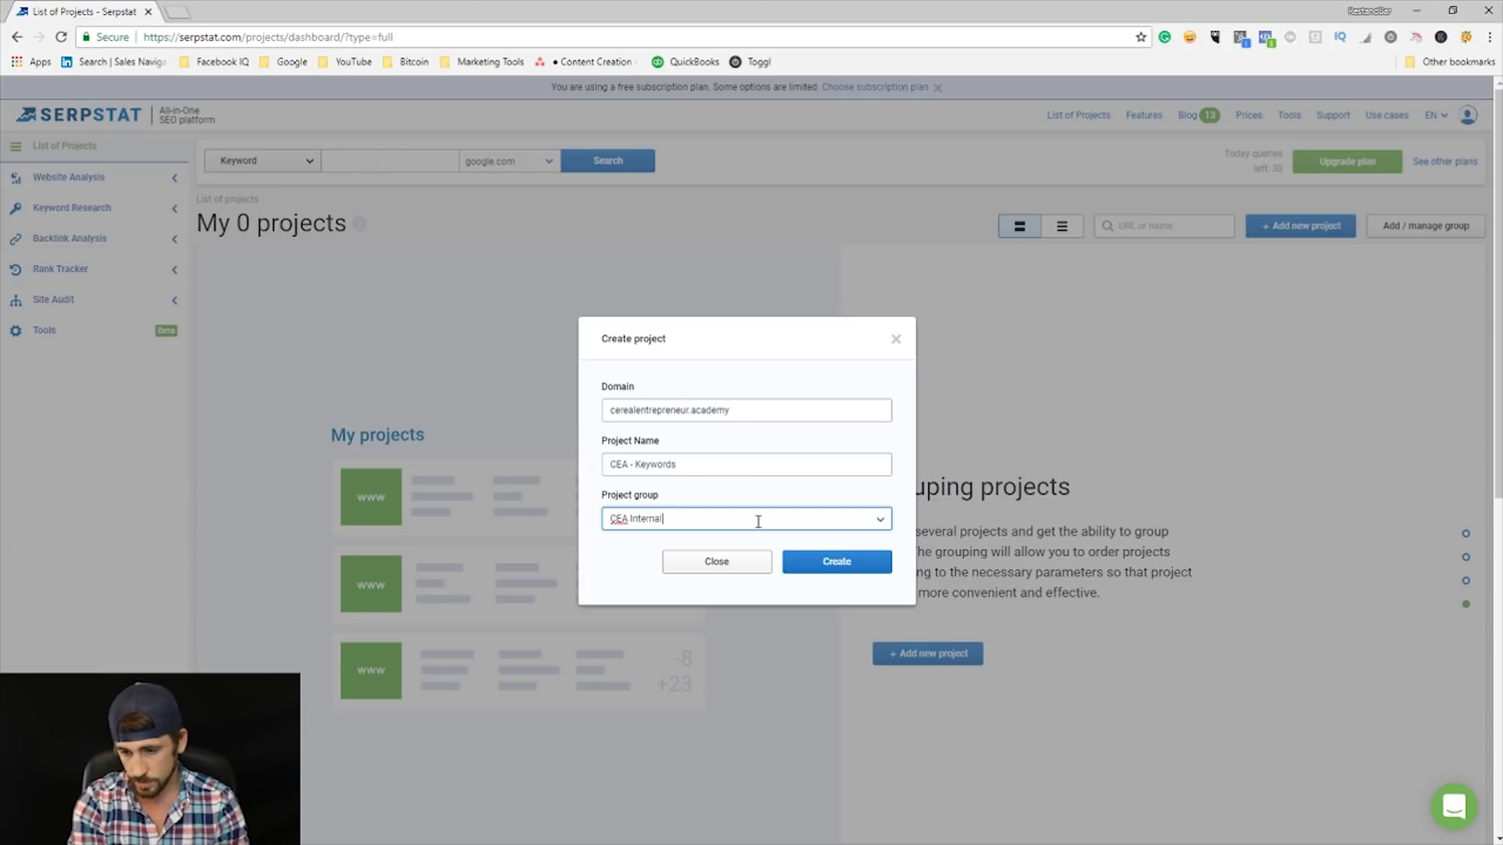
# Create the 'CEA - Keywords' project and highlight the remaining daily query count
pyautogui.click(837, 561)
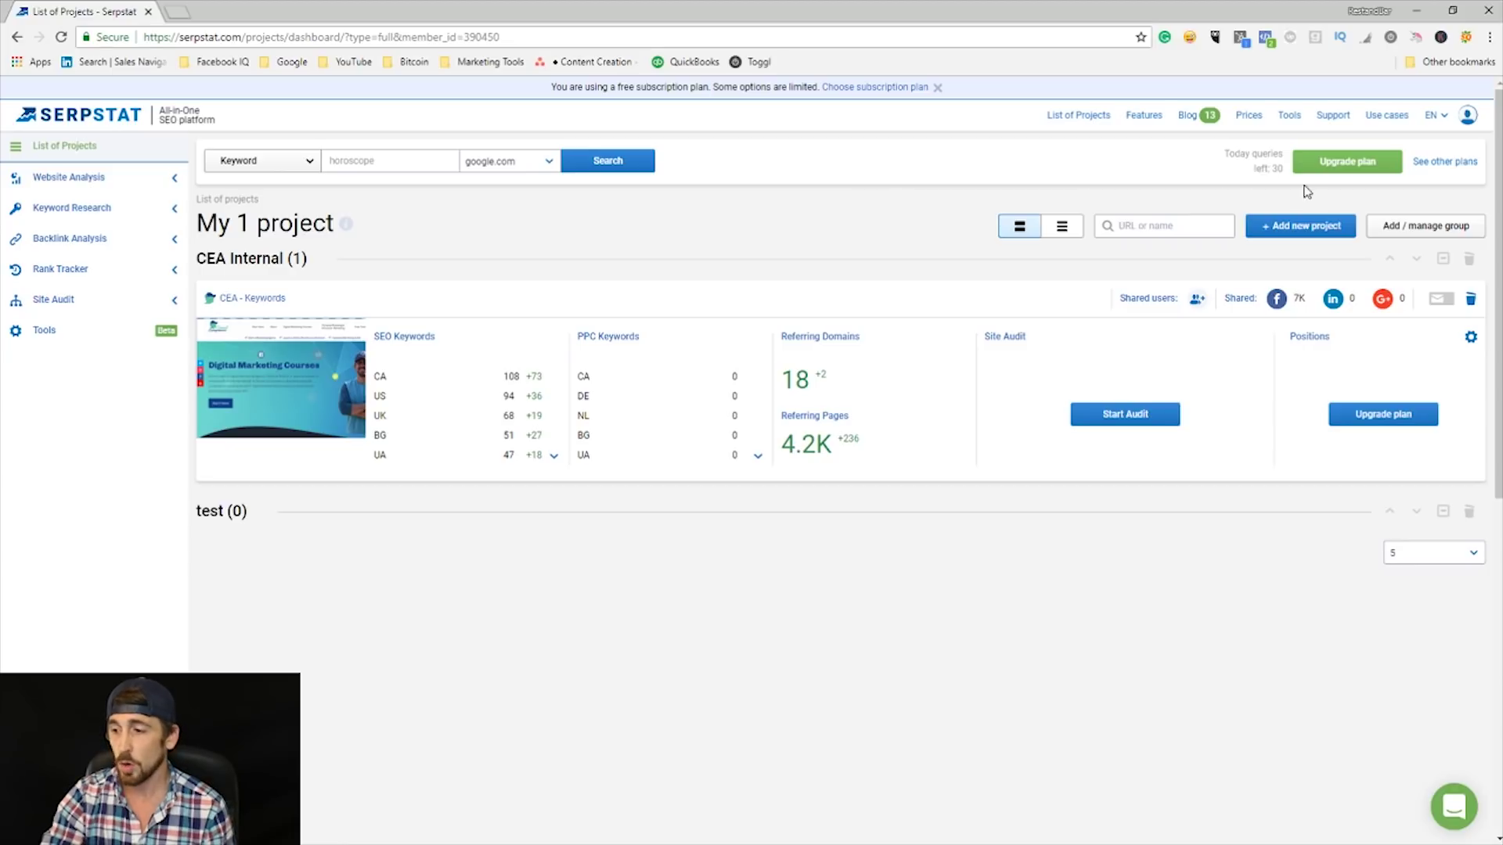
pyautogui.moveTo(1223, 152); pyautogui.dragTo(1284, 174)
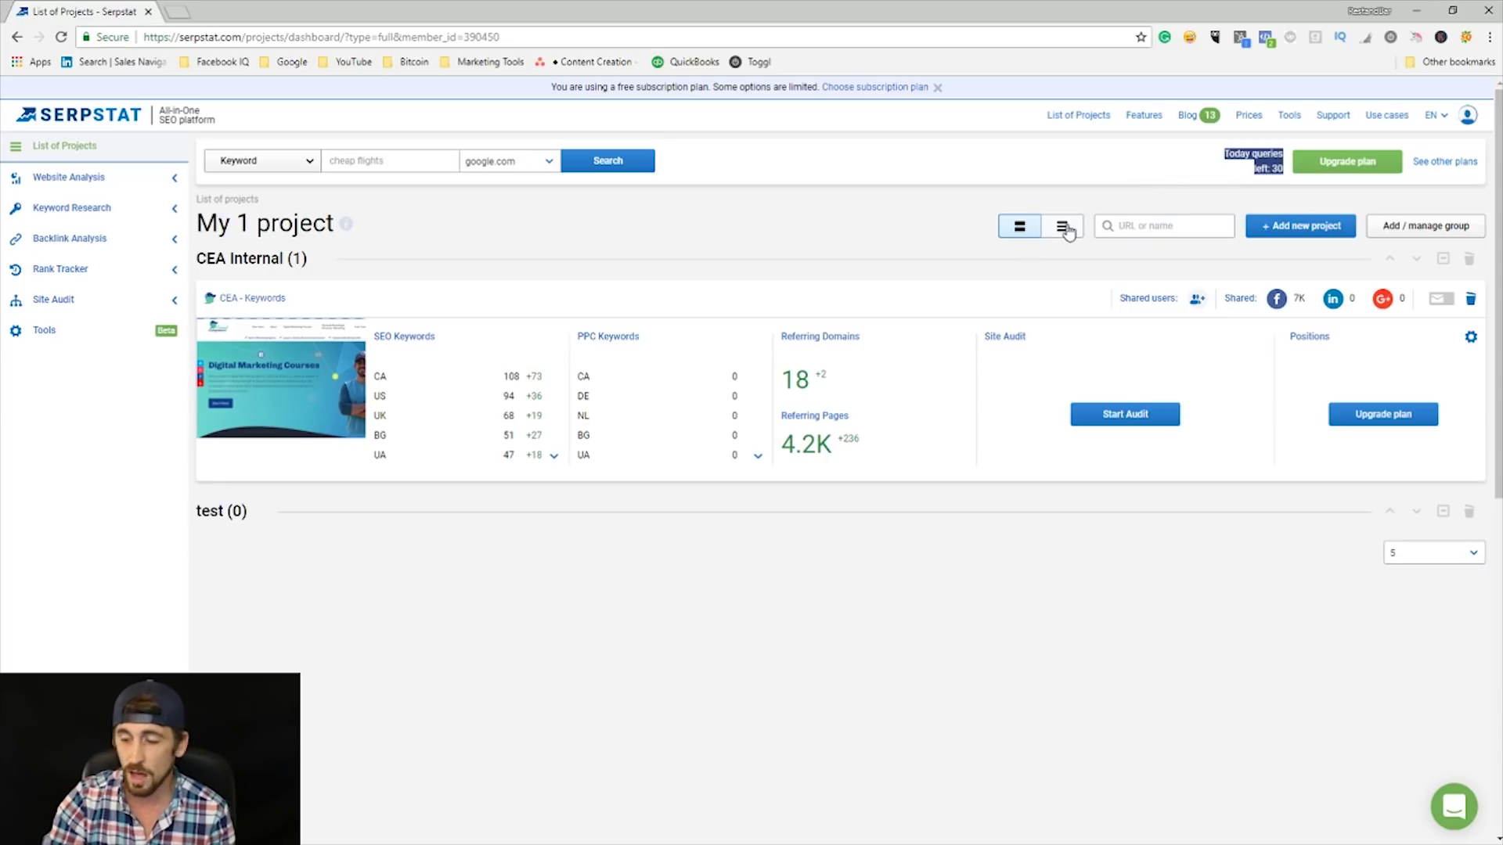
# Enter 'social media marketing' in the keyword search box for google.com
pyautogui.click(364, 169)
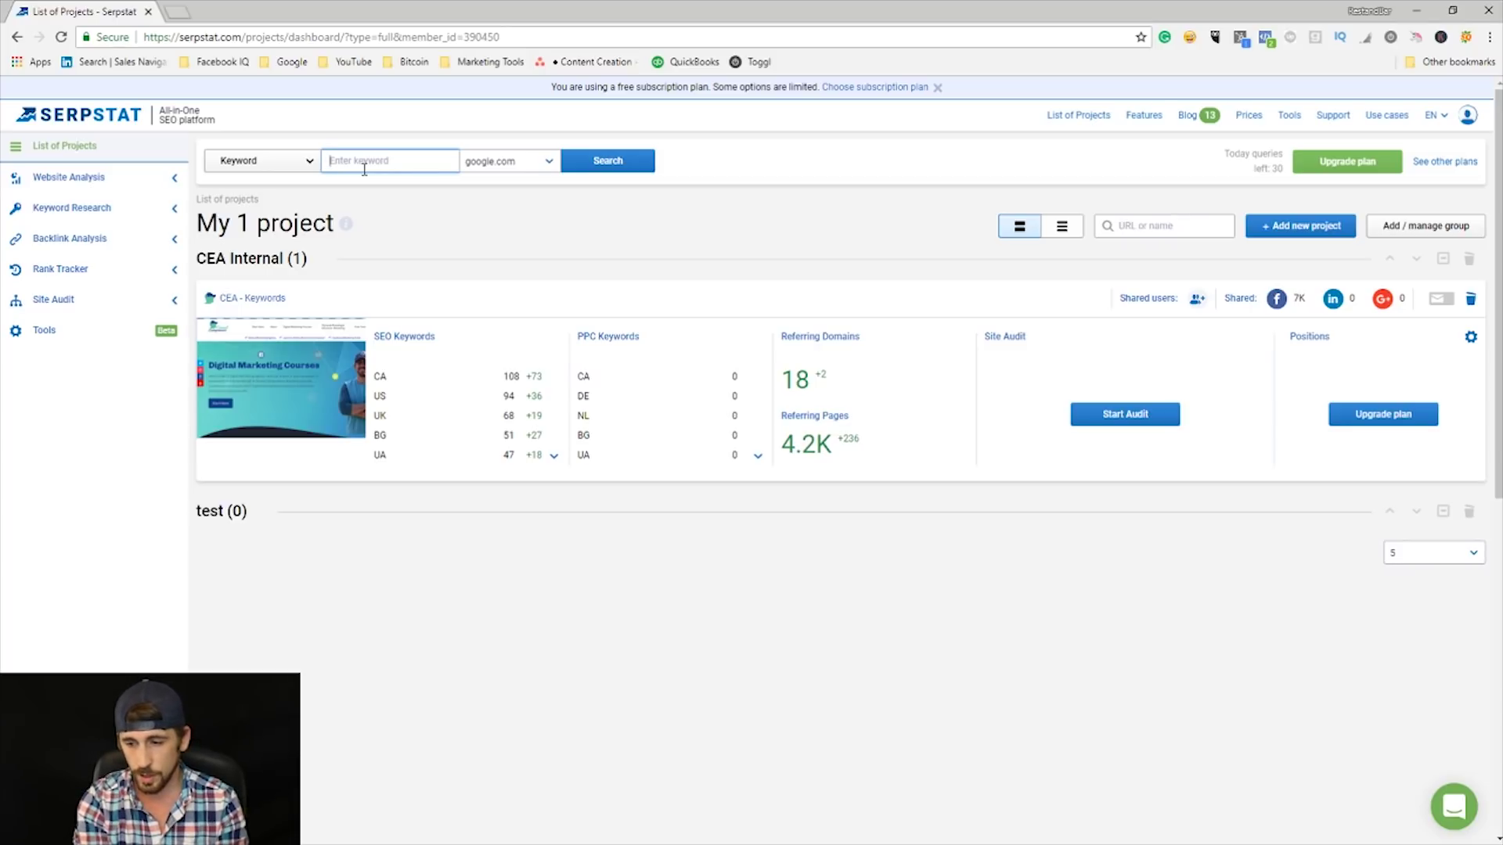
pyautogui.write('social media mar')
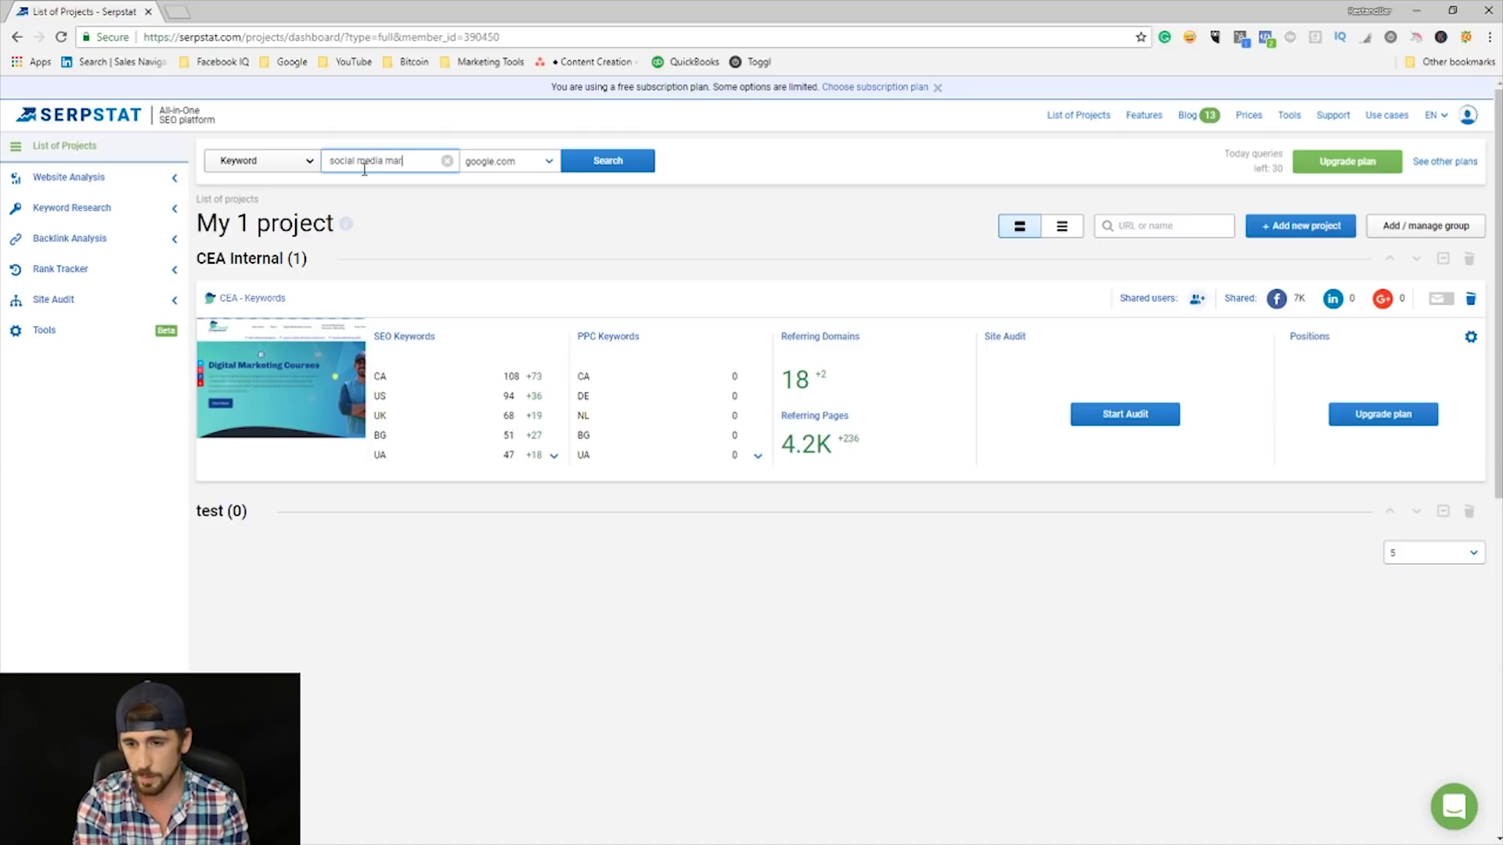
pyautogui.write('keting')
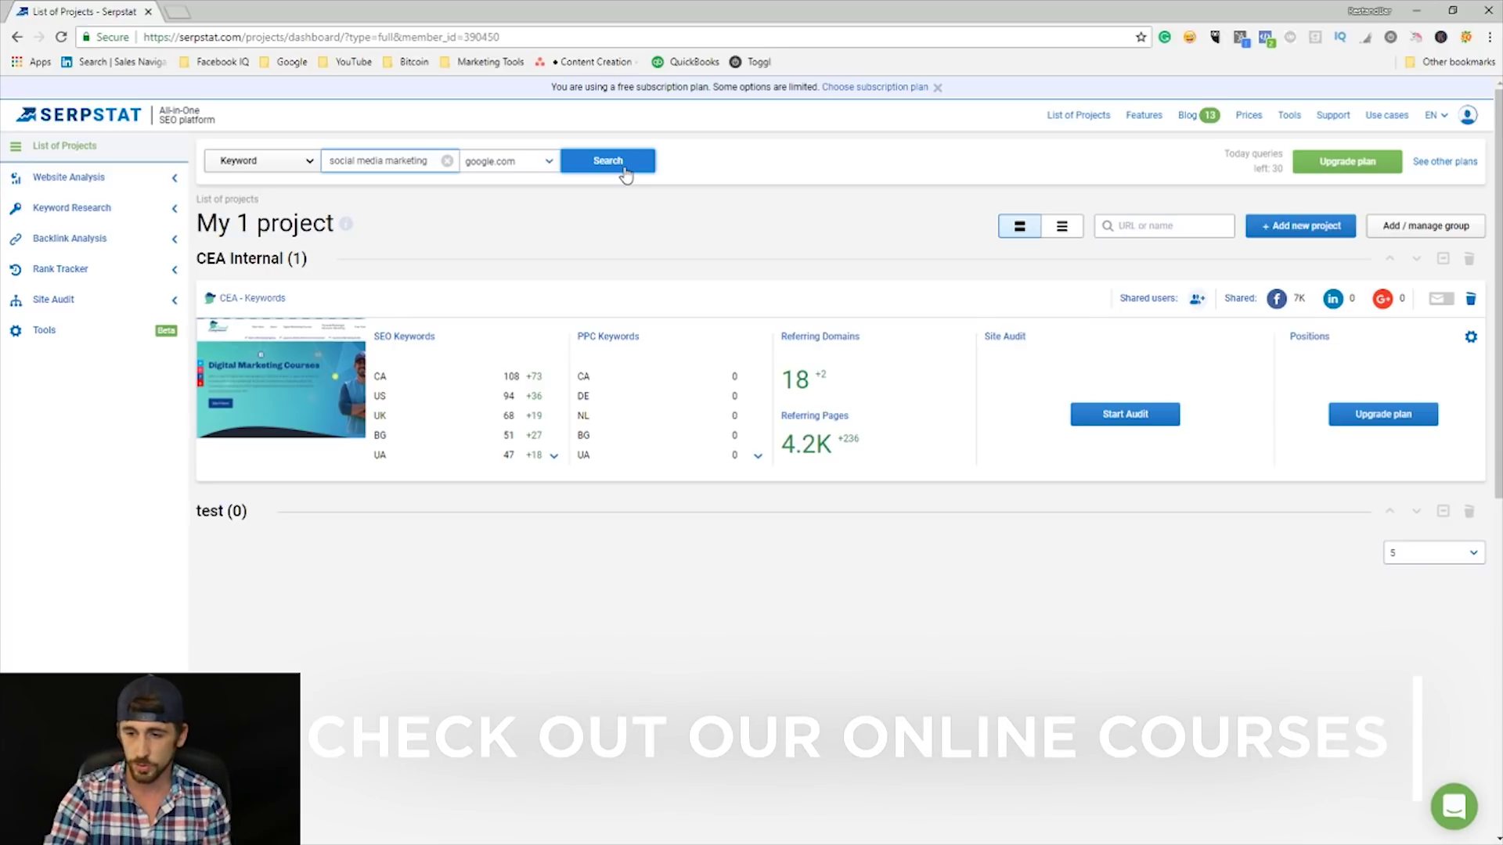
# Run the keyword search and highlight search volume, competition 84, CPC 12.22 and difficulty 63.61/100
pyautogui.click(623, 167)
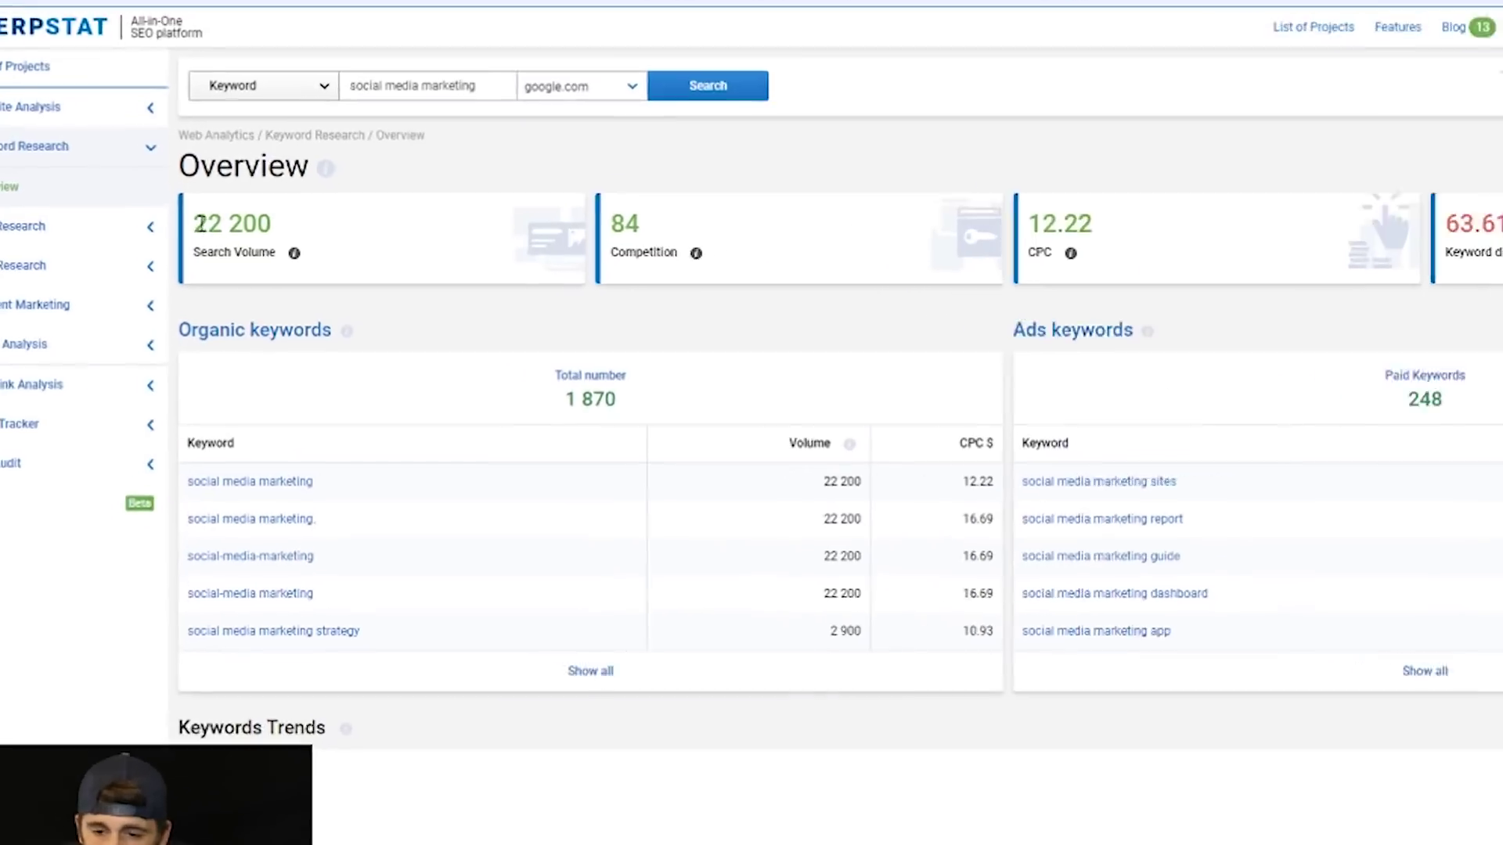
pyautogui.moveTo(208, 268); pyautogui.dragTo(258, 268)
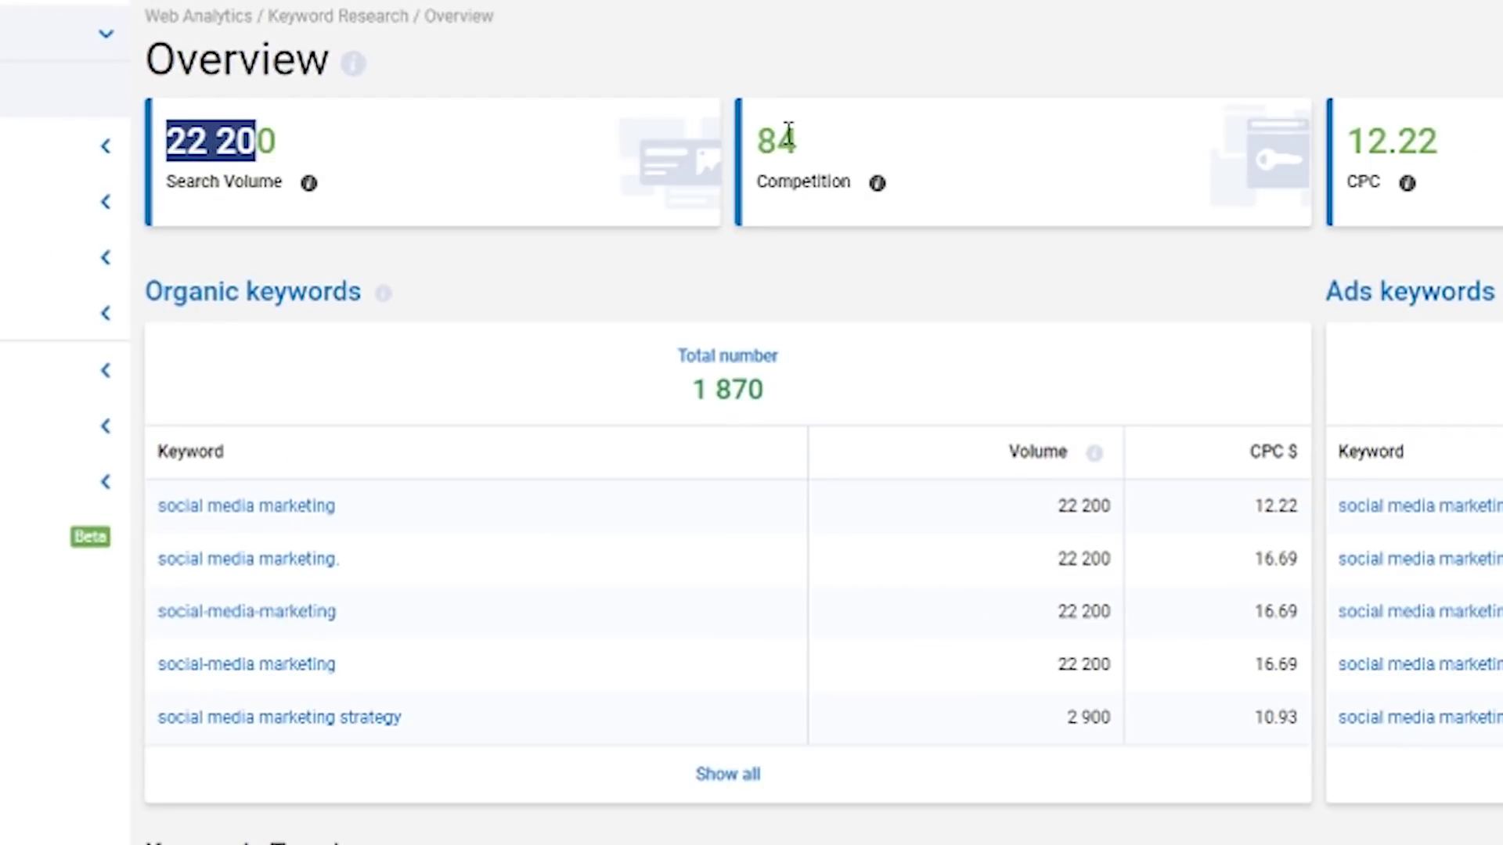
pyautogui.moveTo(755, 141); pyautogui.dragTo(973, 158)
pyautogui.moveTo(1348, 141); pyautogui.dragTo(1478, 144)
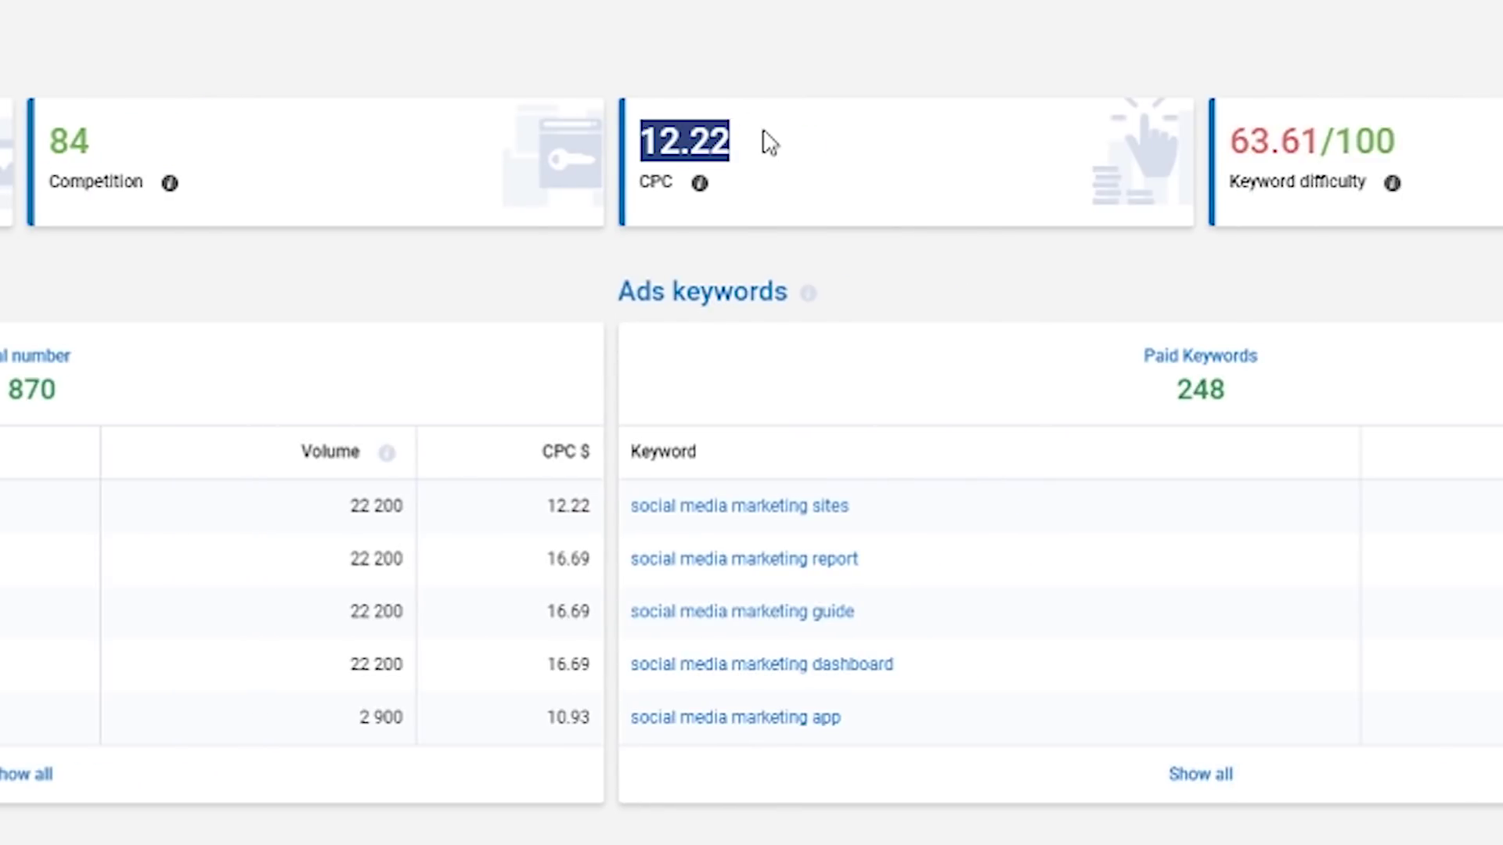
pyautogui.moveTo(1233, 142); pyautogui.dragTo(1331, 147)
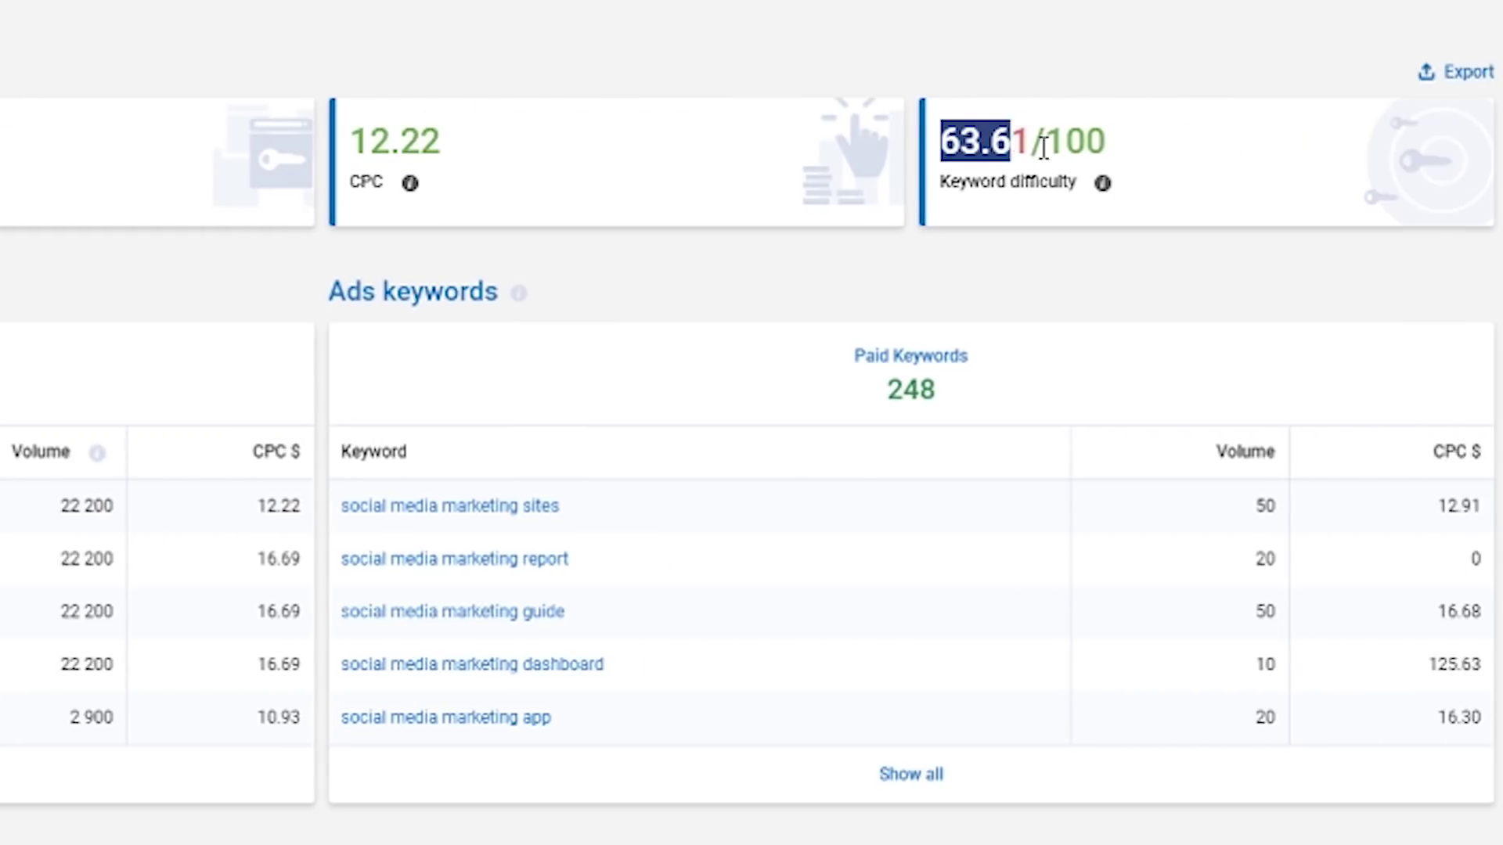
pyautogui.moveTo(1044, 148); pyautogui.dragTo(1151, 151)
pyautogui.click(868, 91)
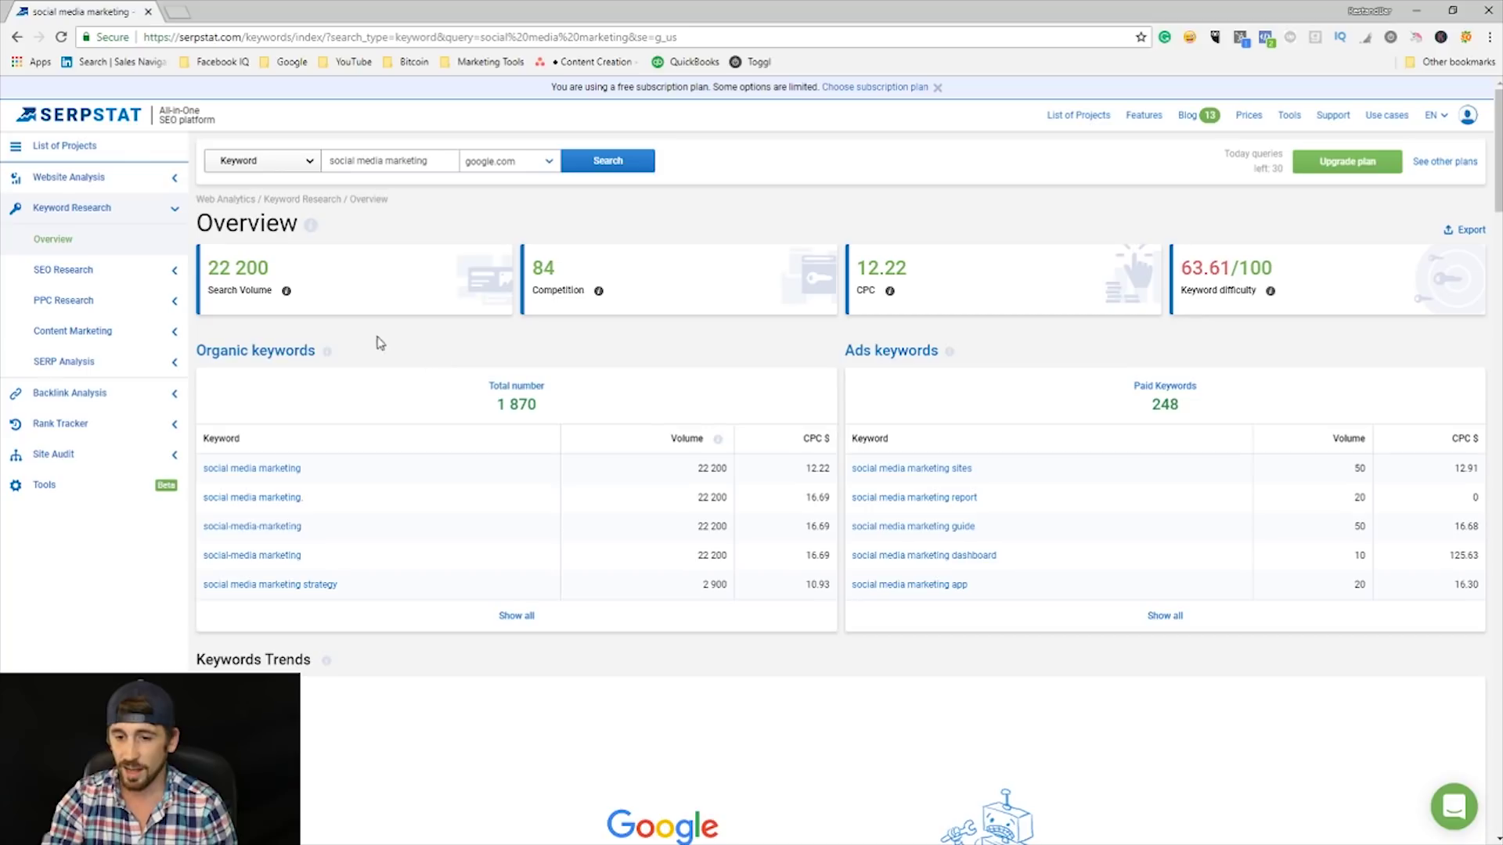
# Highlight the 22 200 search volume and the competition value 84 again
pyautogui.moveTo(205, 267); pyautogui.dragTo(274, 269)
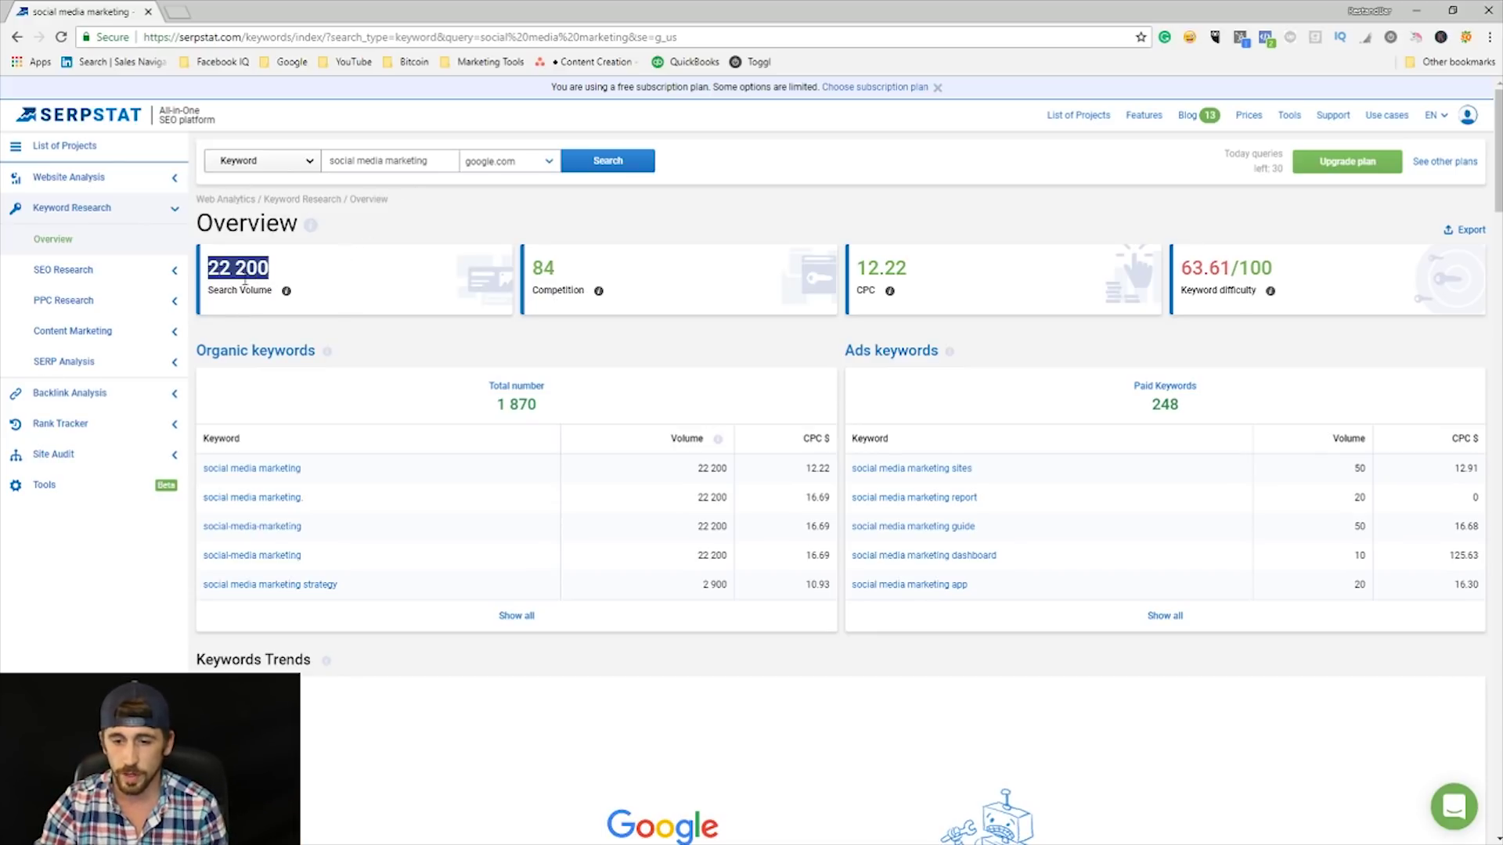
pyautogui.click(303, 286)
pyautogui.moveTo(287, 296)
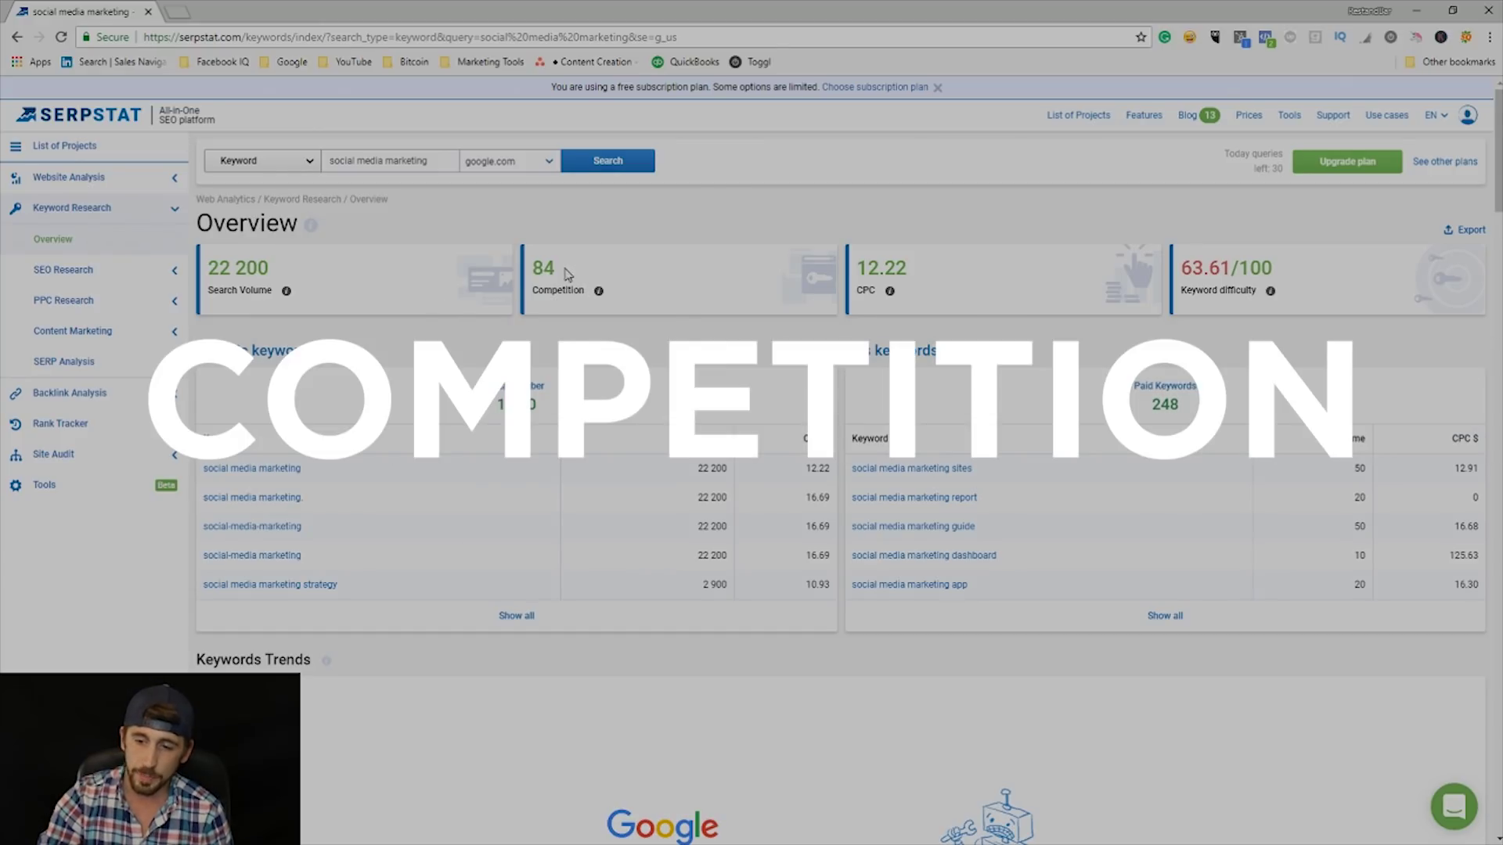
pyautogui.moveTo(557, 274); pyautogui.dragTo(524, 274)
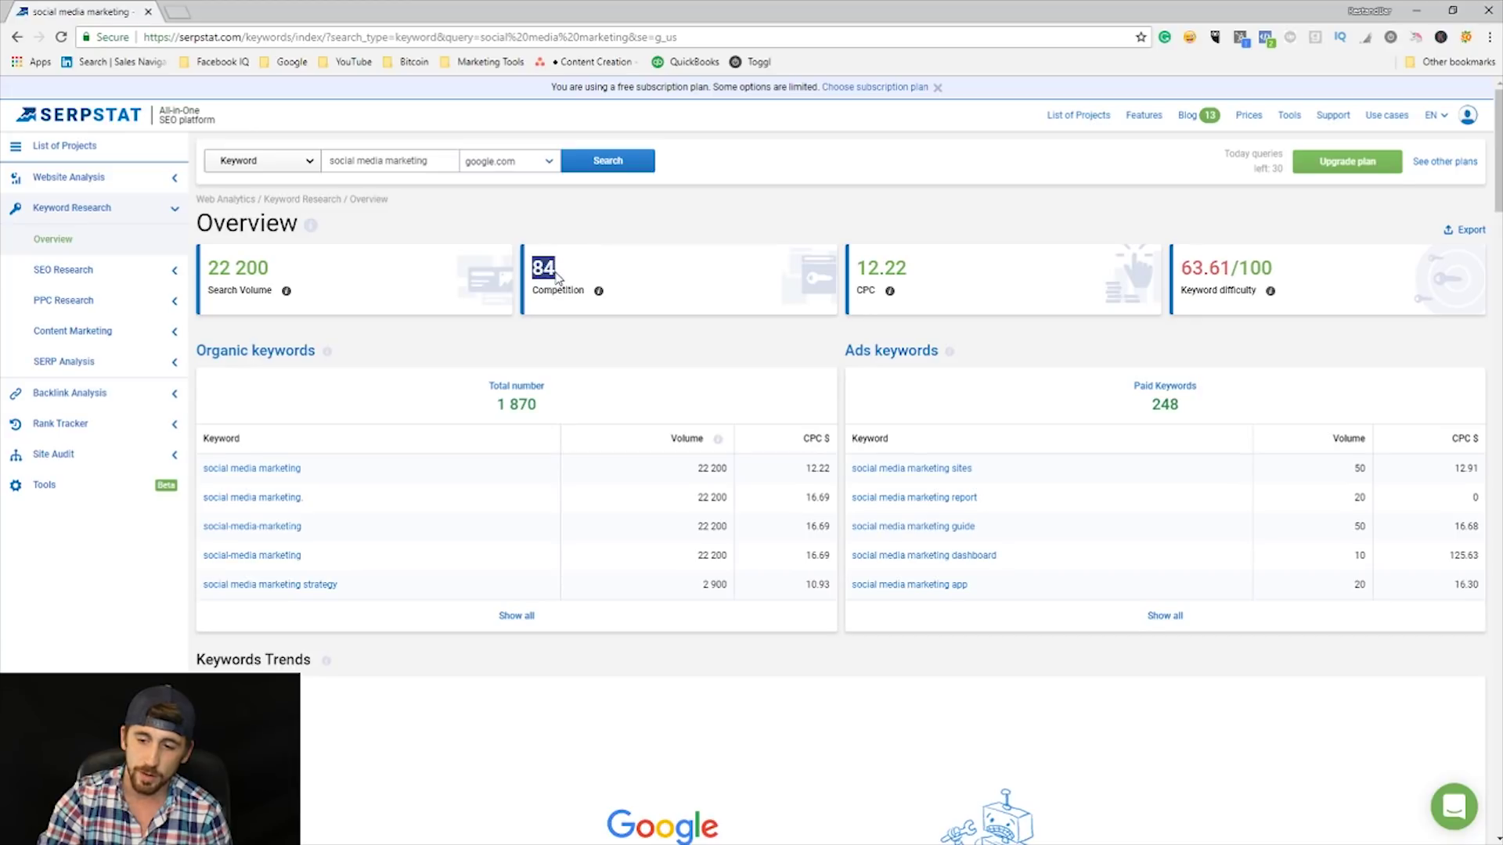
pyautogui.click(563, 287)
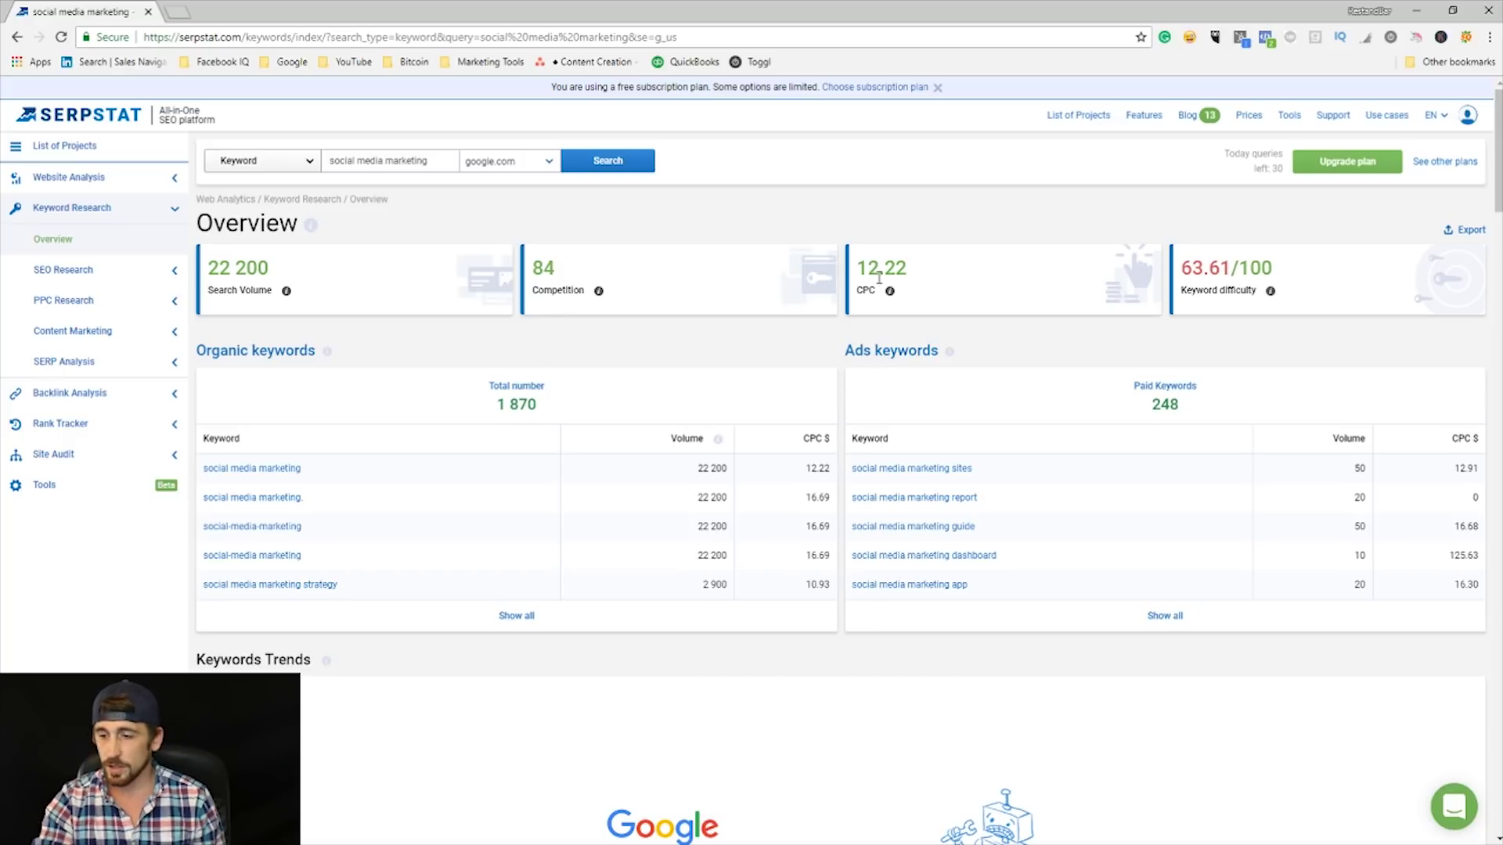
# Highlight the 12.22 CPC value on the Overview
pyautogui.moveTo(932, 274); pyautogui.dragTo(855, 274)
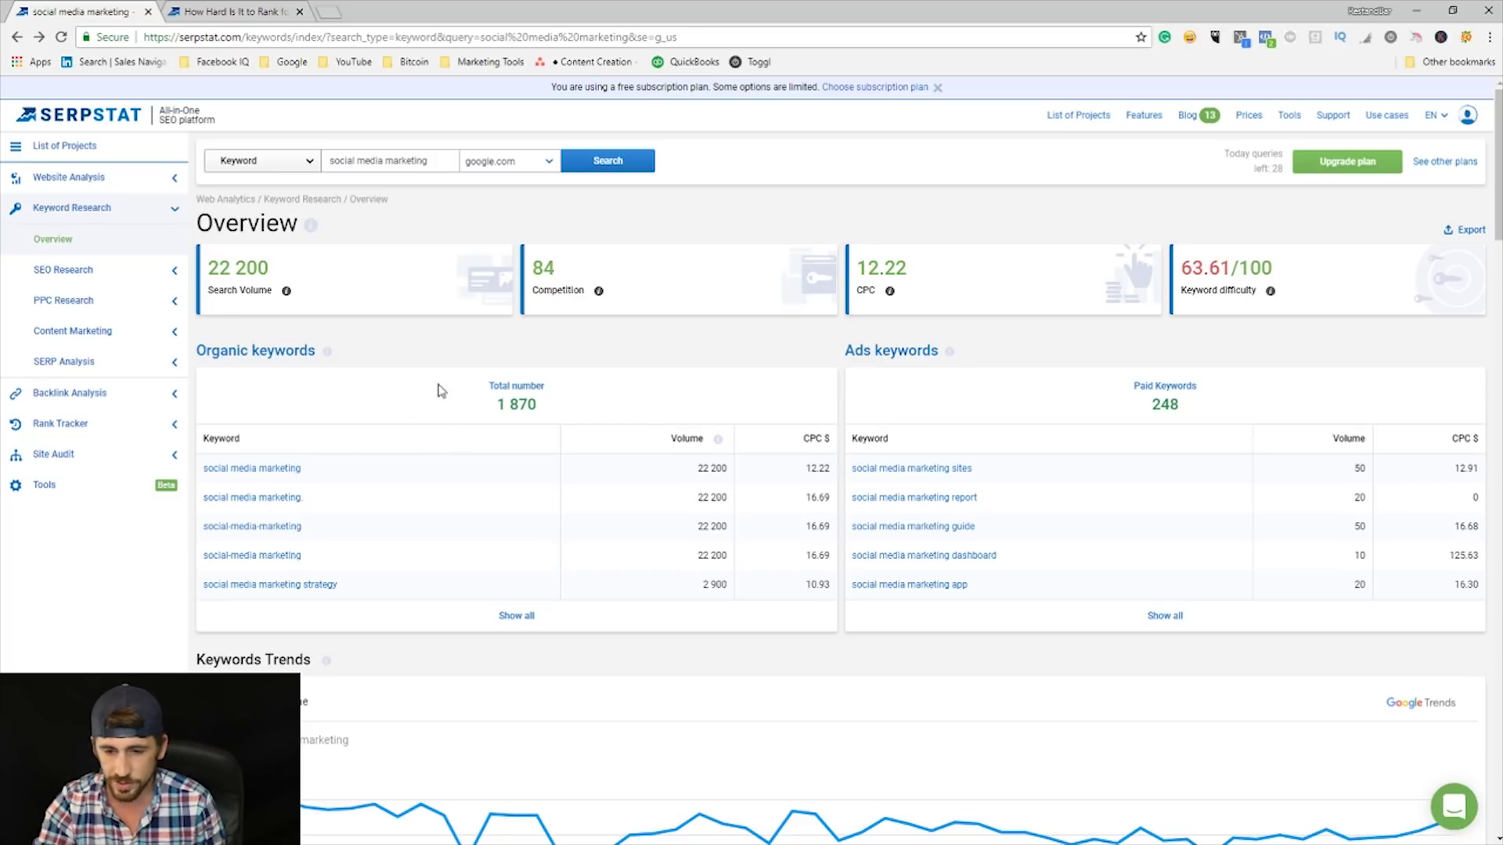
# Show all 1.9K organic keywords for 'social media marketing' and review the column and row-icon tooltips
pyautogui.click(517, 616)
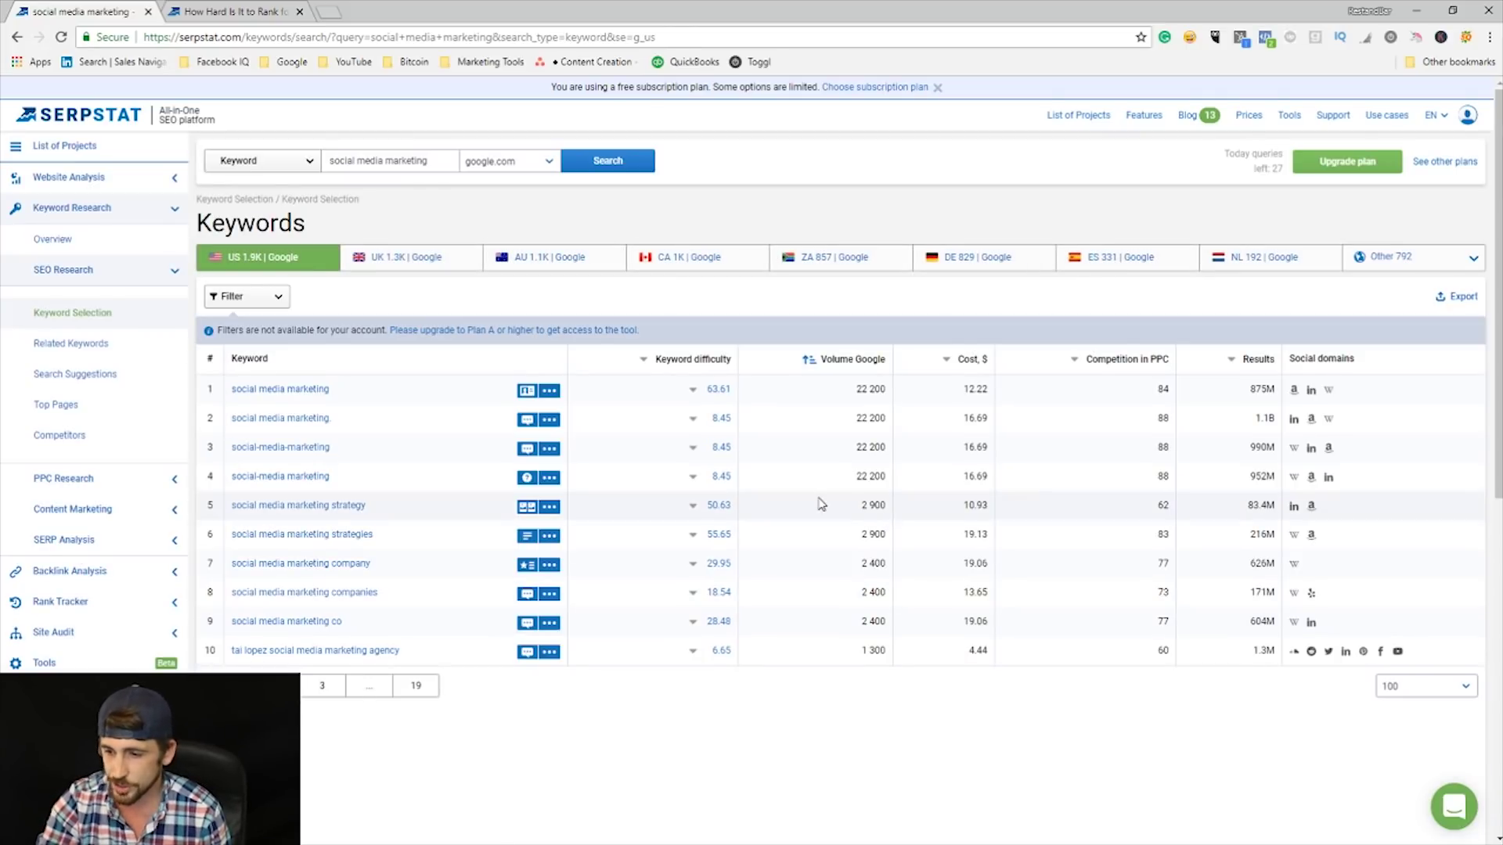
pyautogui.moveTo(842, 374)
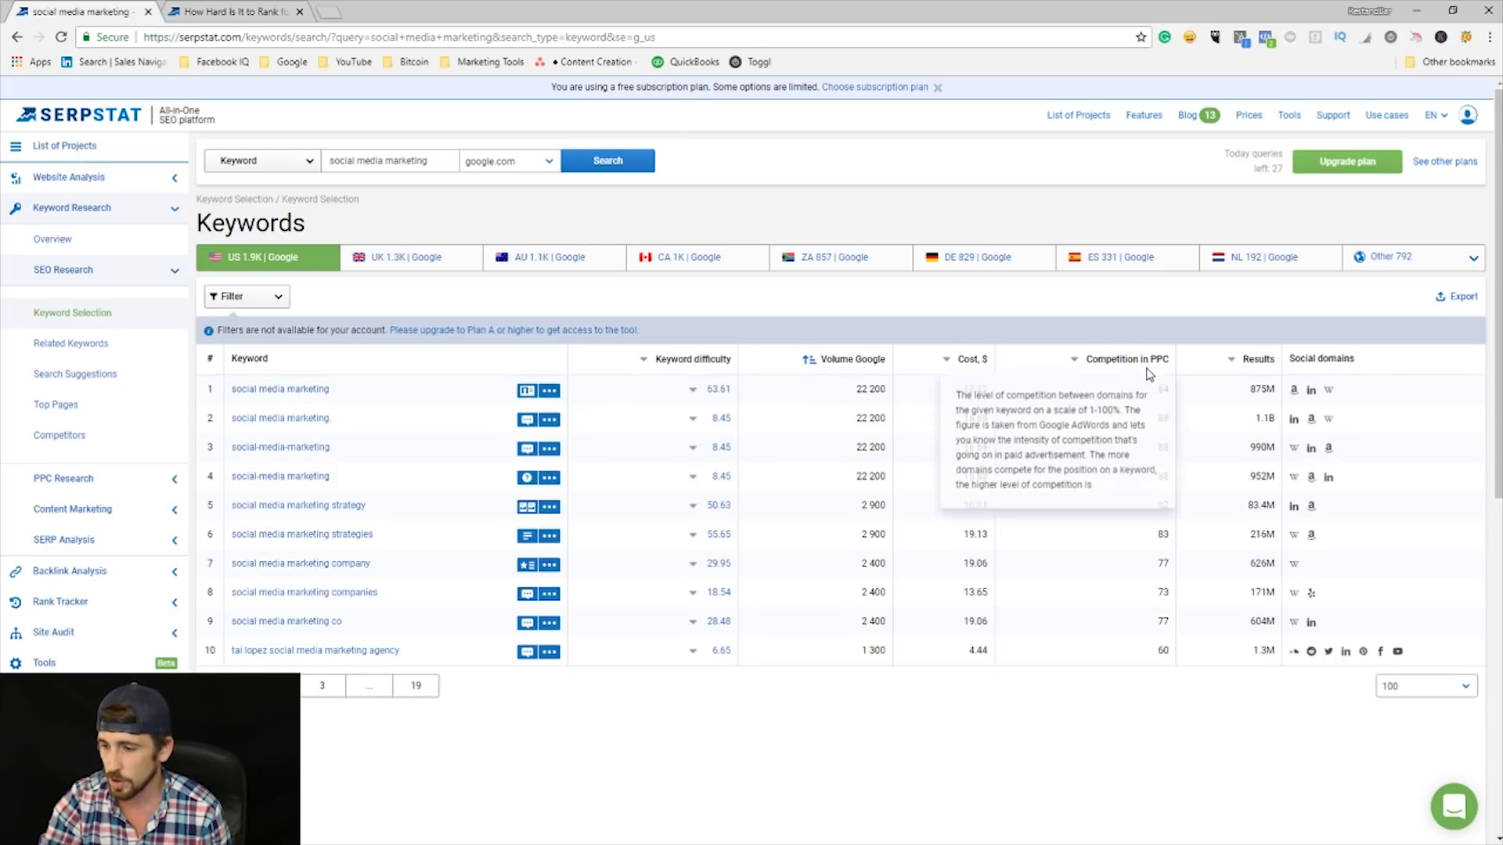
pyautogui.moveTo(1127, 361)
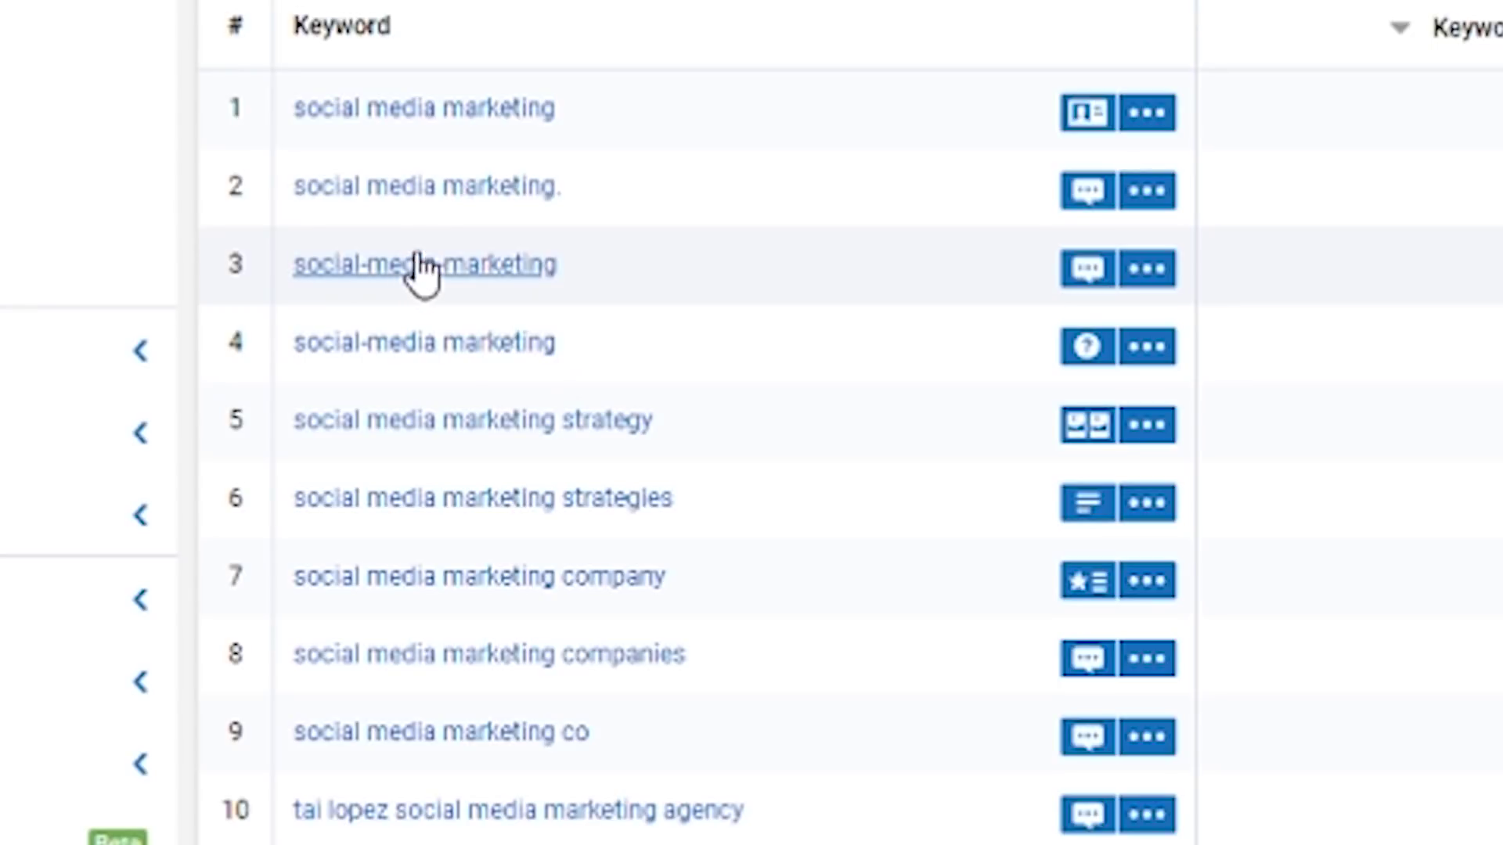
pyautogui.moveTo(554, 450)
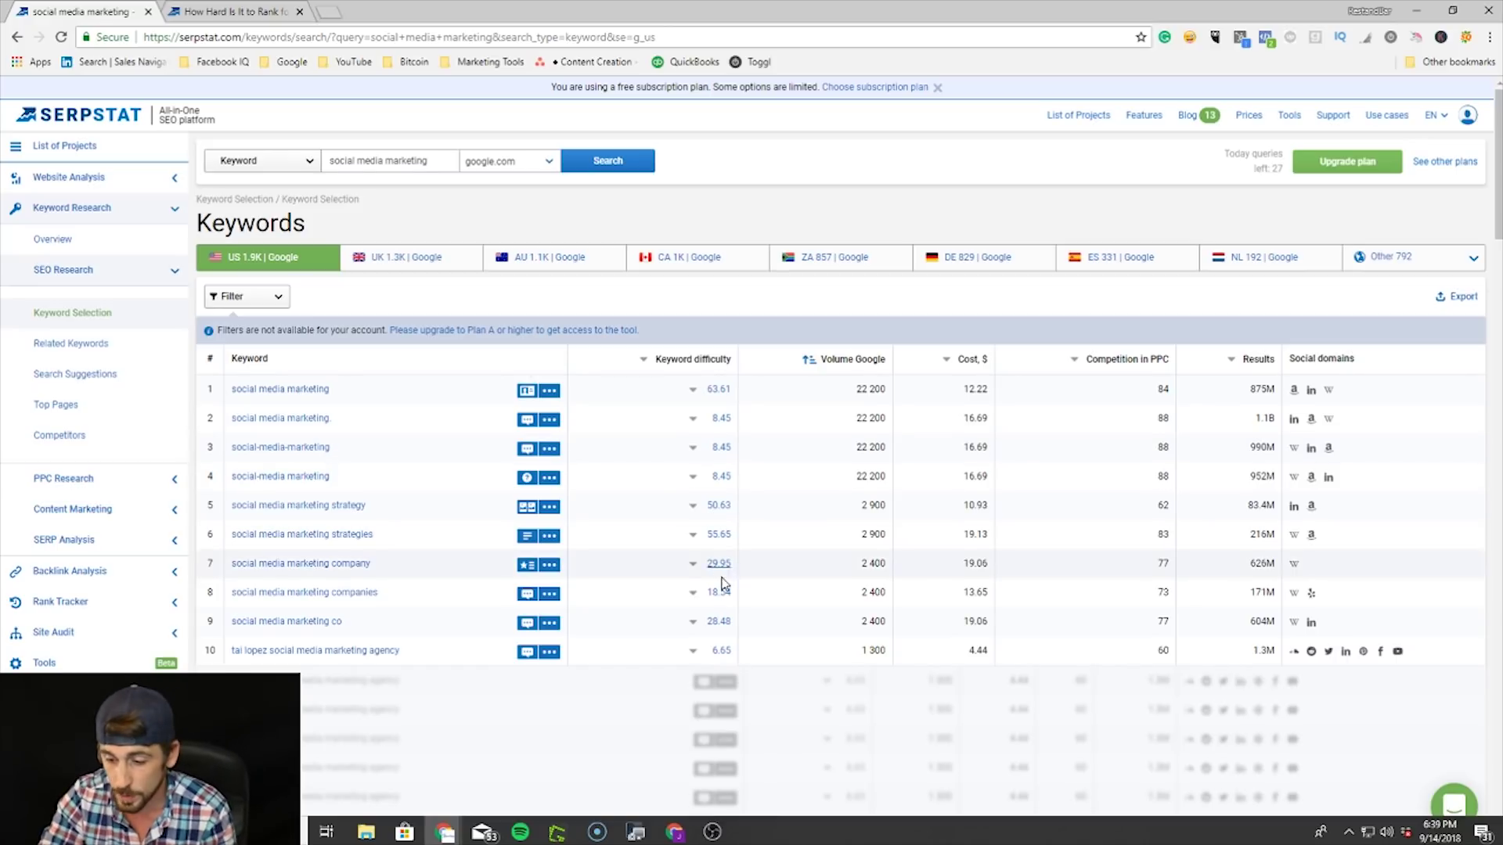
pyautogui.scroll(-1, 701, 556)
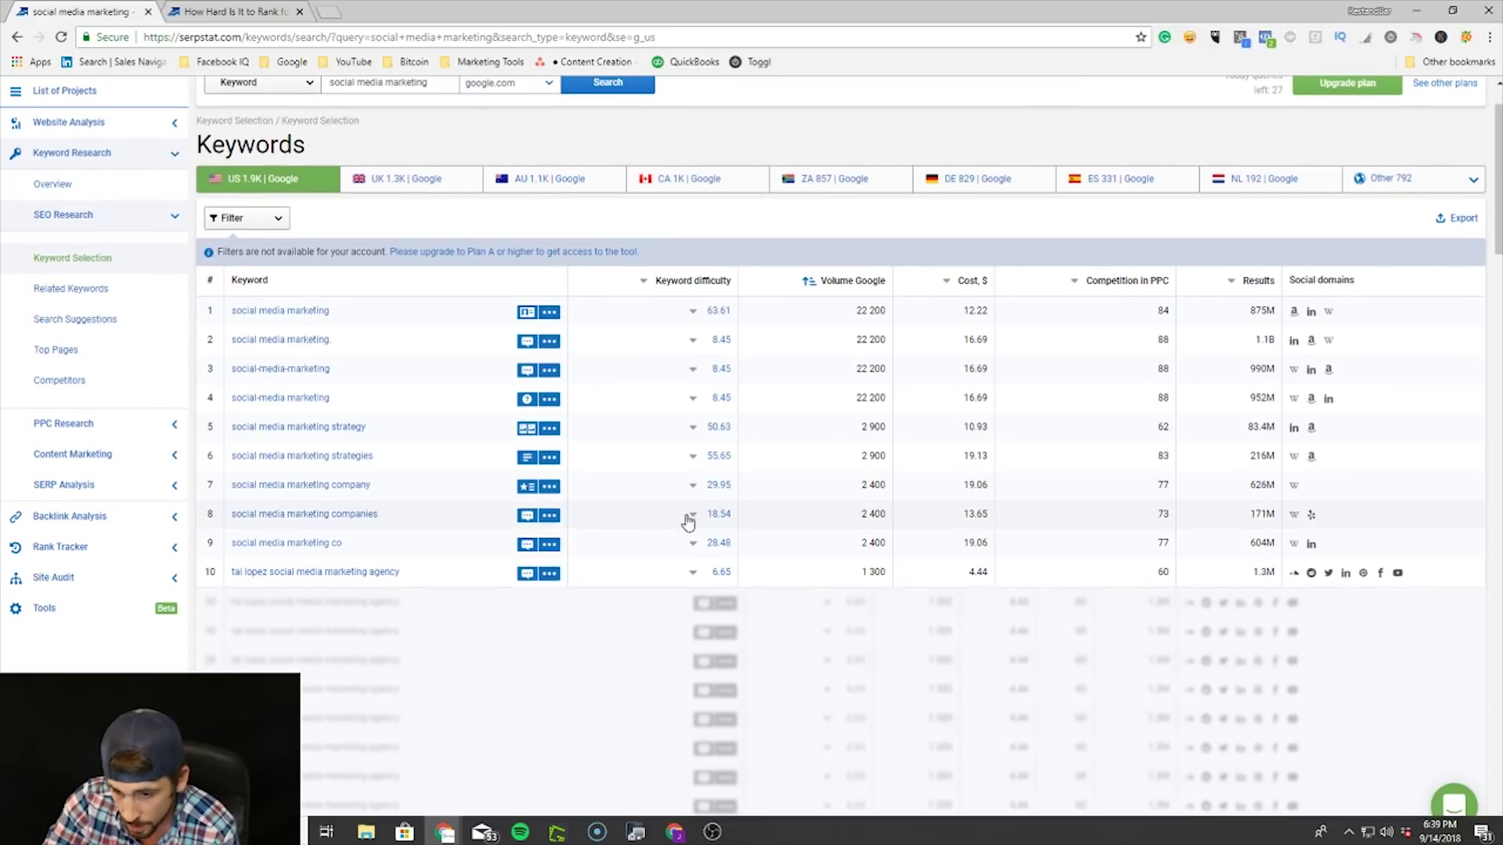